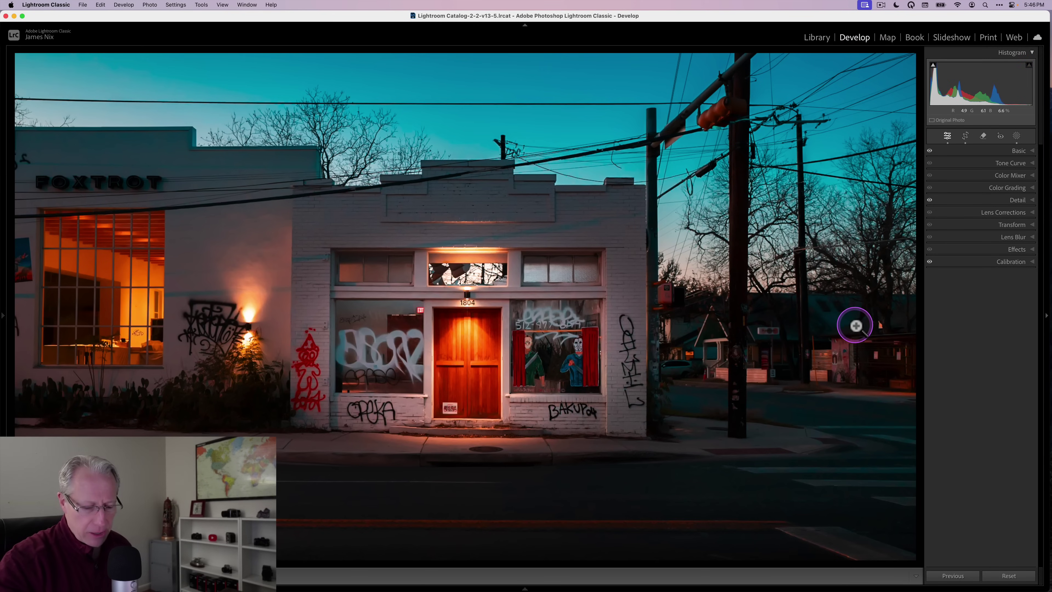
# - Compare the current edit with the original, then toggle the Calibration adjustments off and back on
pyautogui.press('\\')
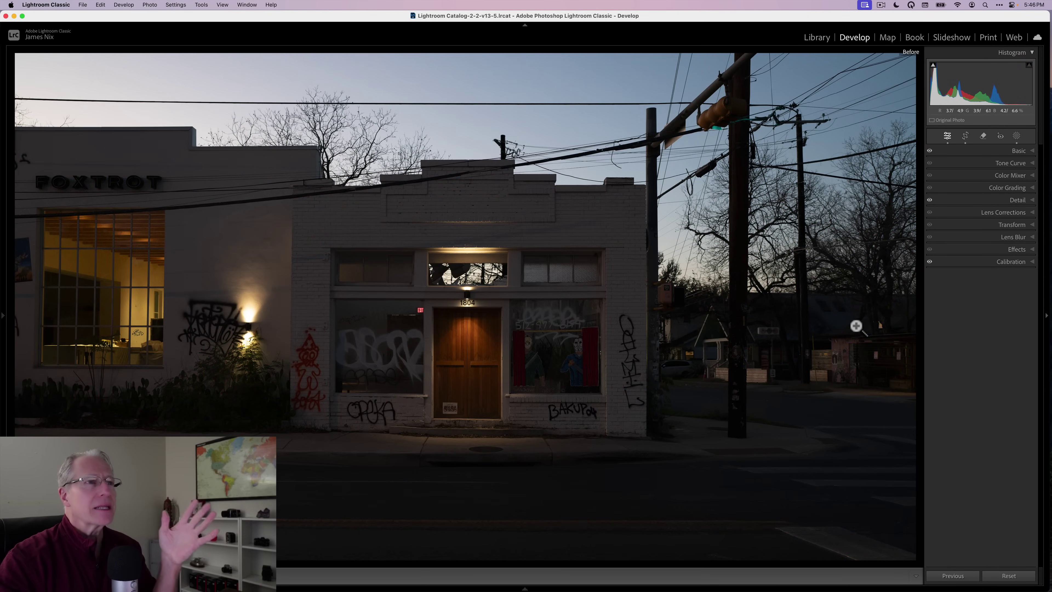
pyautogui.press('\\')
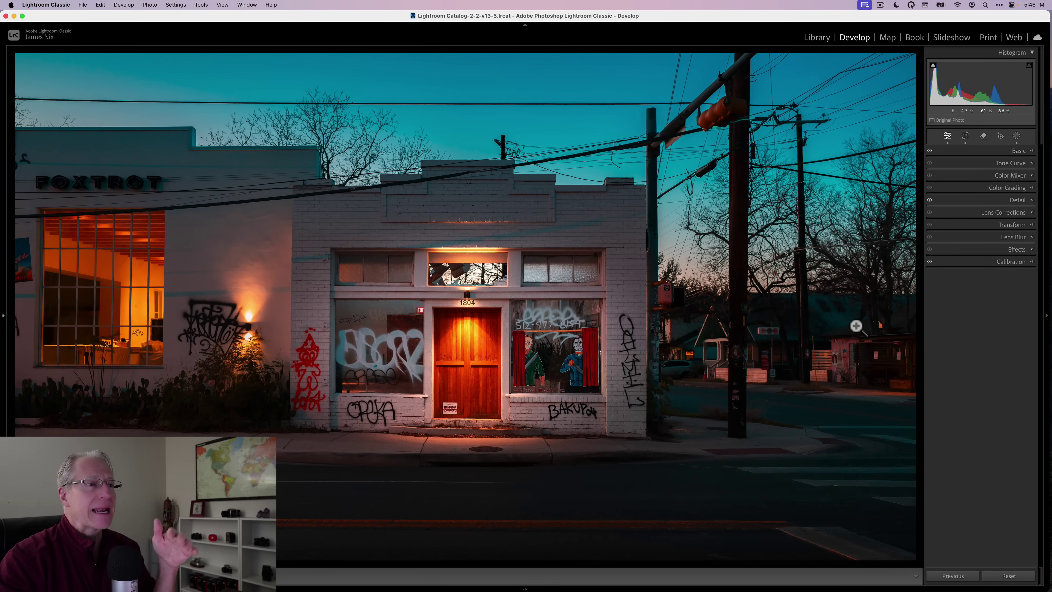
pyautogui.click(929, 261)
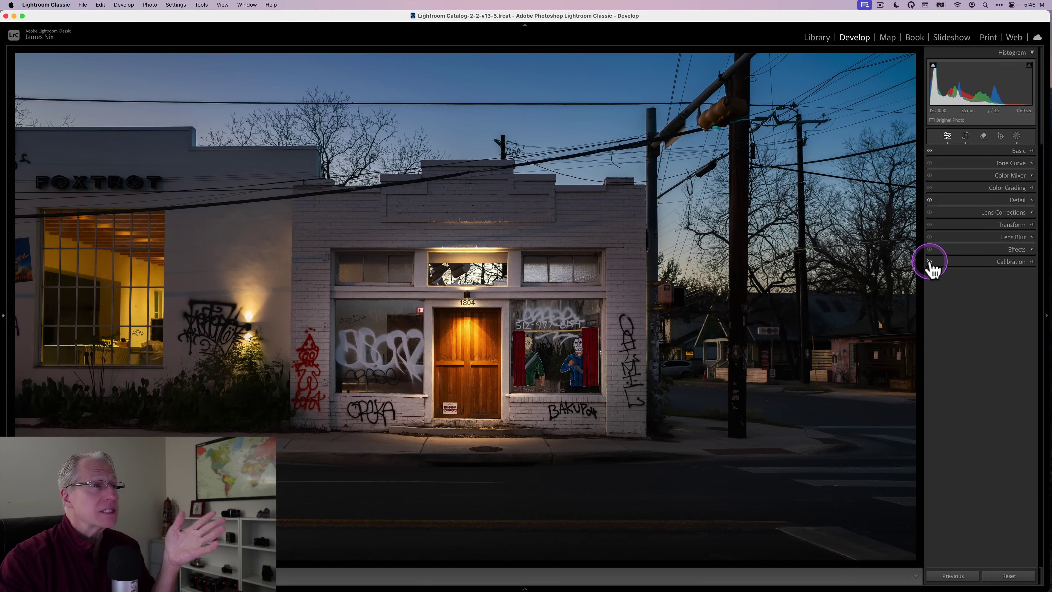
pyautogui.click(929, 261)
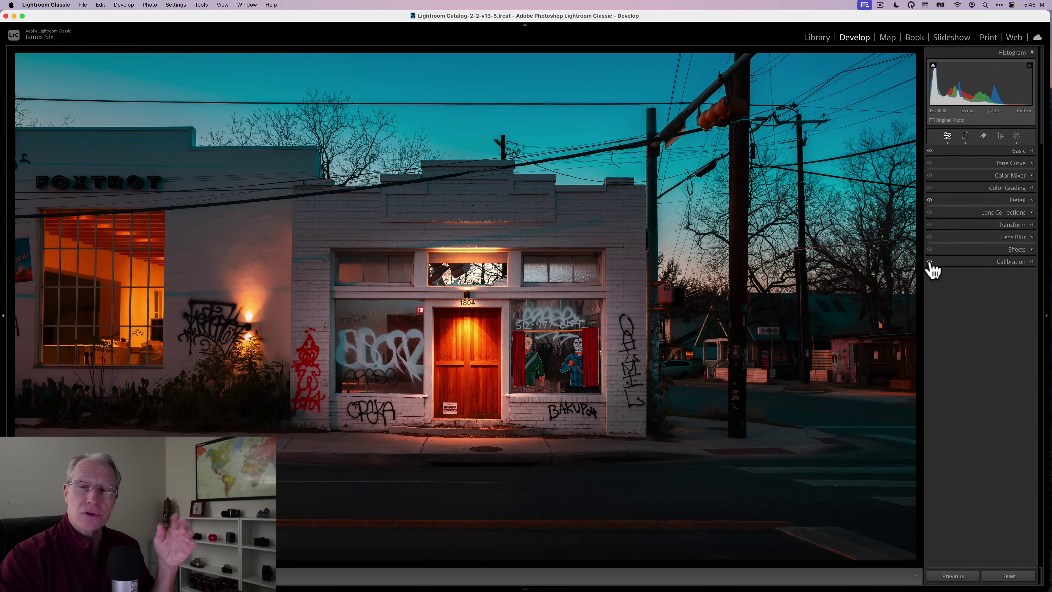
# - Switch to the Library grid and select the TACOS neon sign photo
pyautogui.click(814, 38)
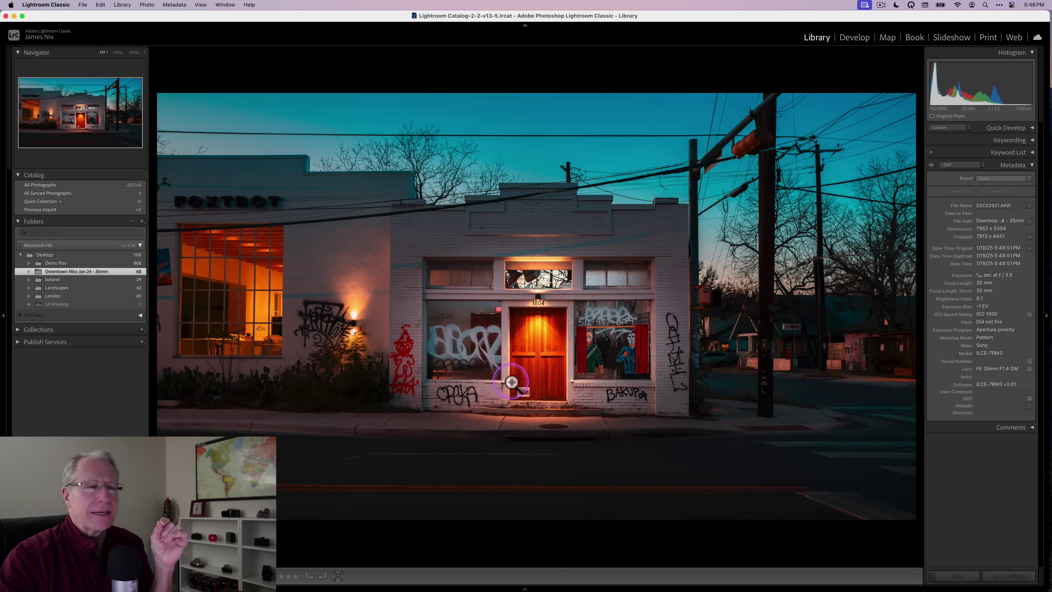
pyautogui.click(512, 381)
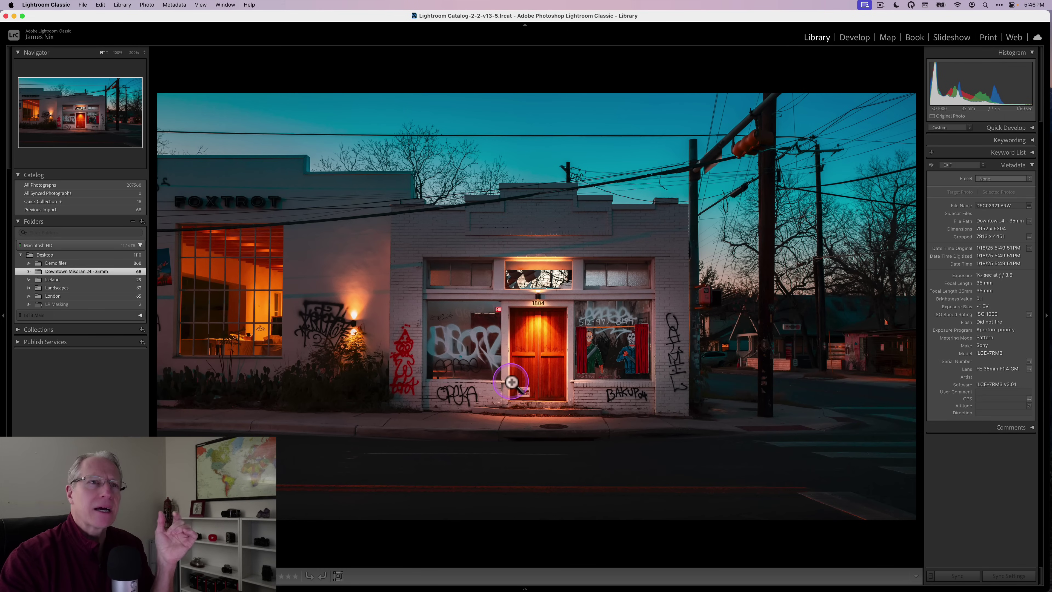
pyautogui.press('g')
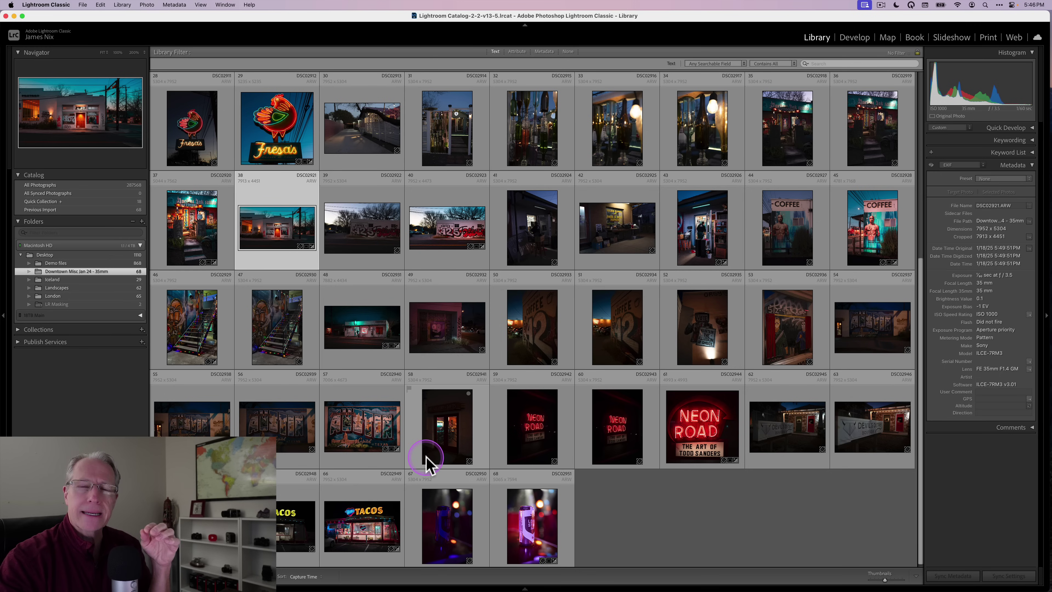
pyautogui.click(383, 510)
# - Open the TACOS photo in Develop and compare it with its original and with calibration disabled
pyautogui.click(841, 37)
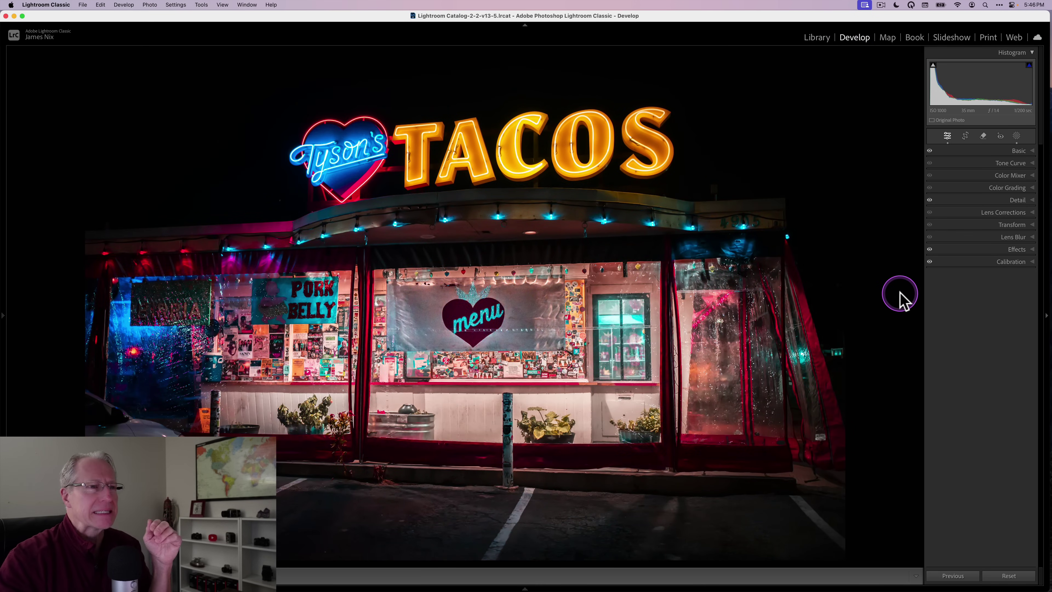
pyautogui.press('\\')
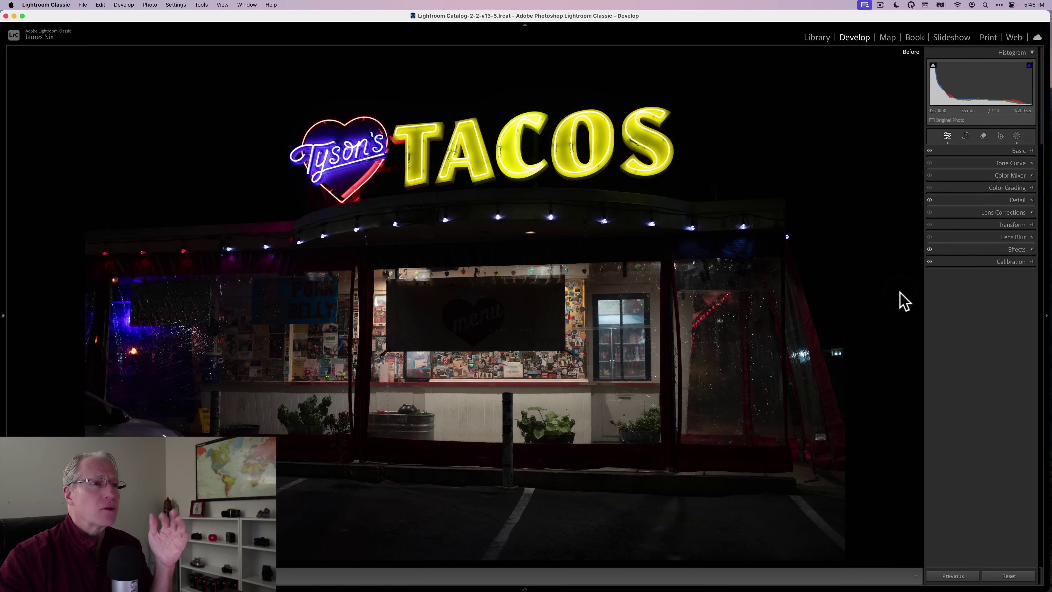
pyautogui.press('\\')
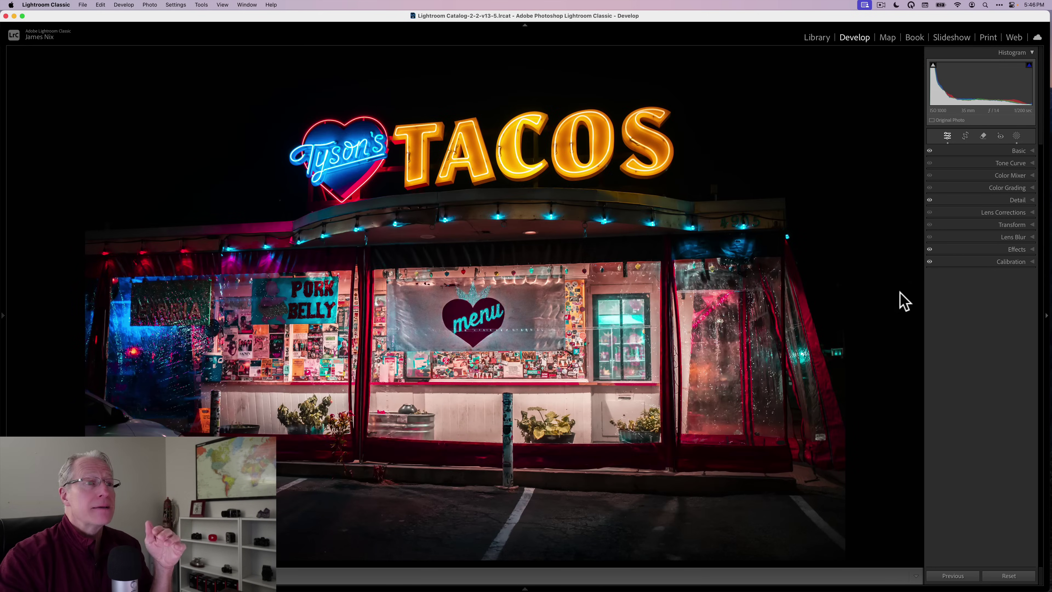
pyautogui.click(930, 261)
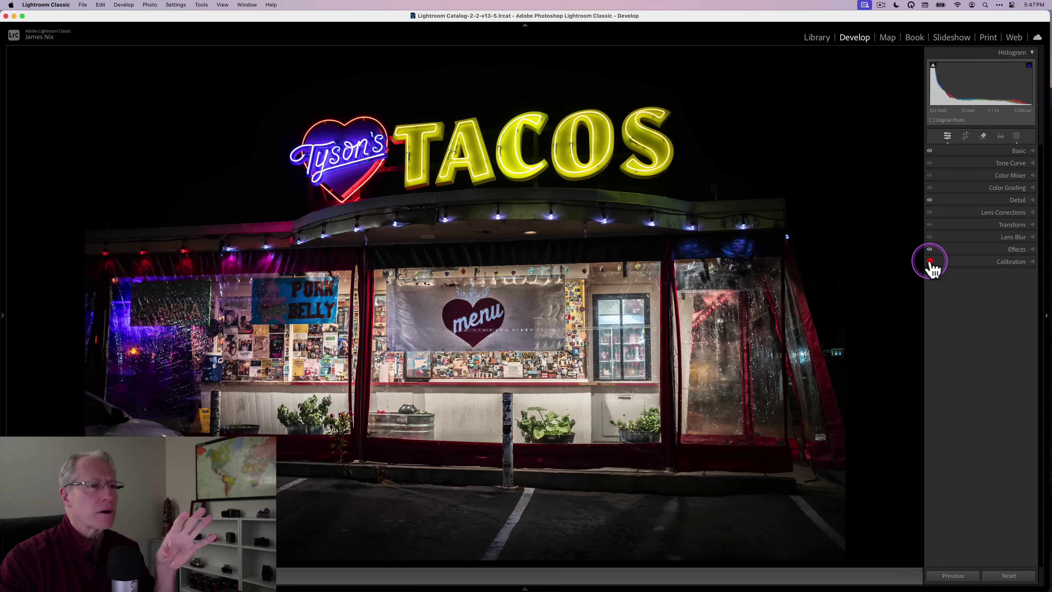
pyautogui.click(929, 261)
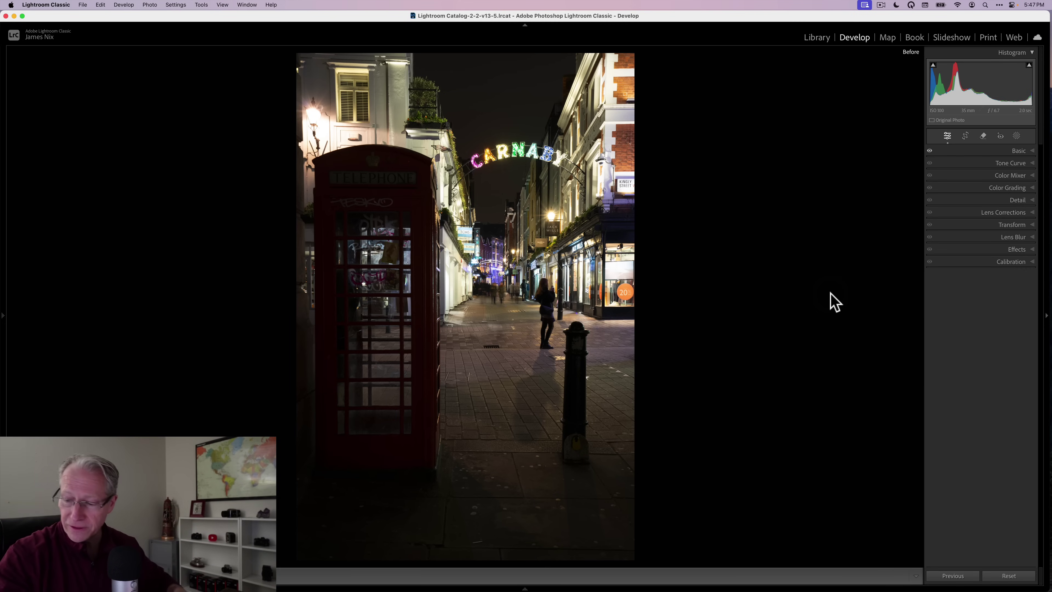
# - Expand the Basic panel and flip between the before and after views of the Carnaby photo
pyautogui.press('\\')
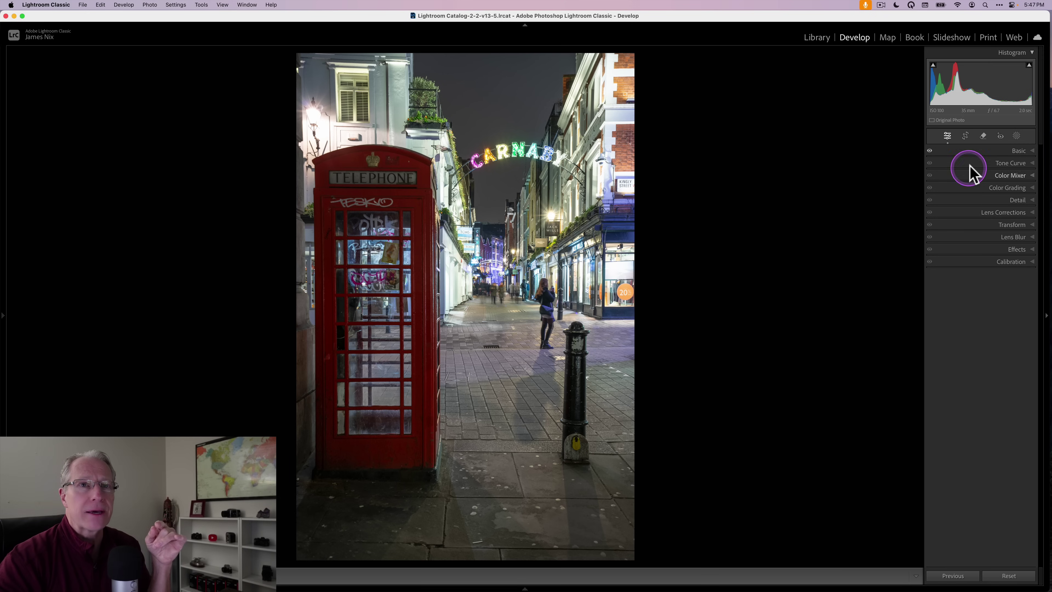
pyautogui.click(979, 151)
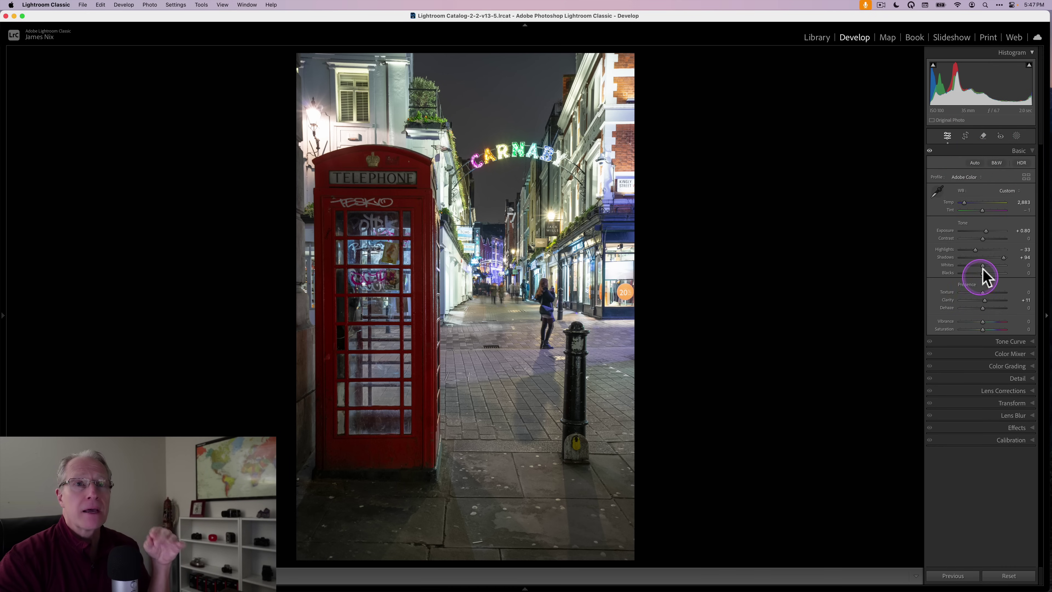
pyautogui.press('\\')
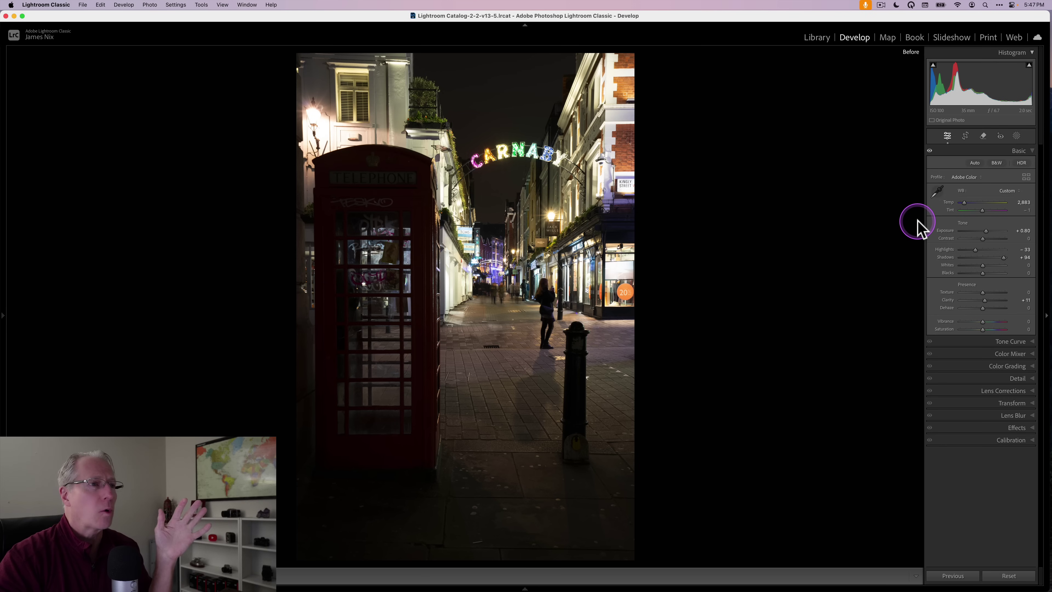
pyautogui.press('\\')
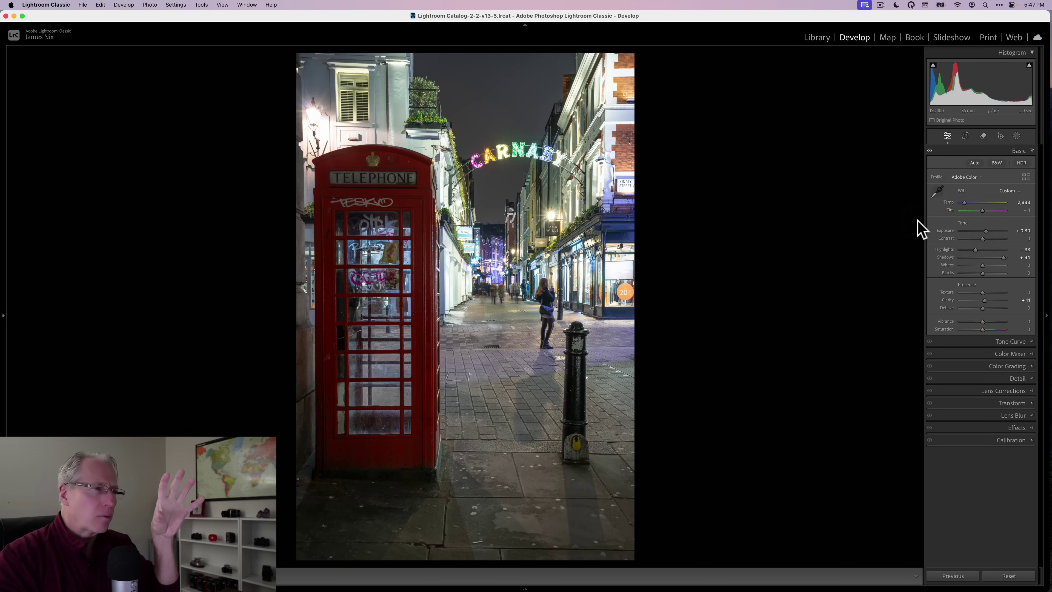
pyautogui.press('\\')
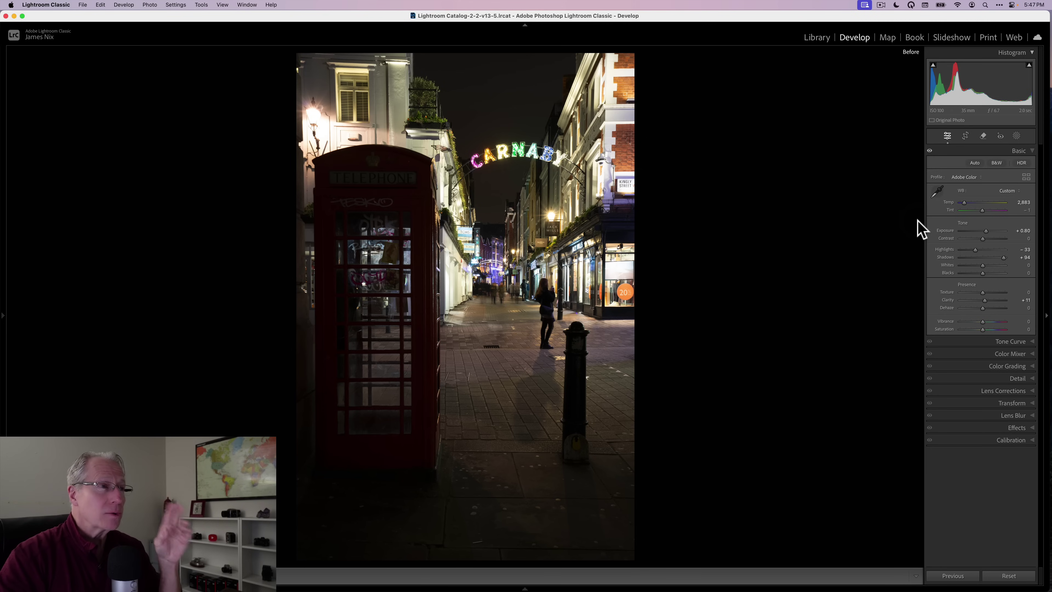
pyautogui.press('\\')
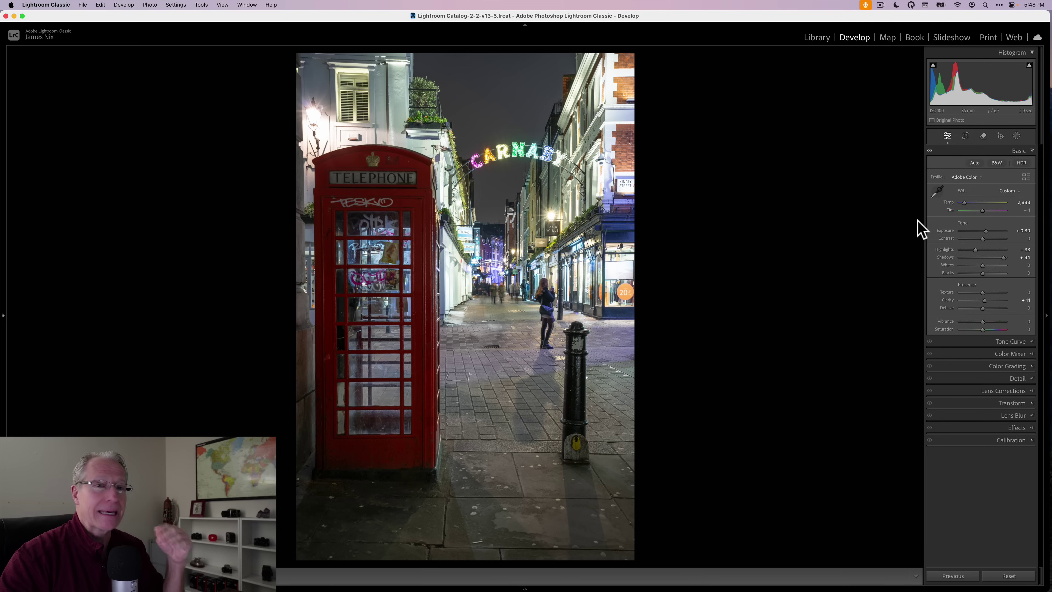
pyautogui.press('\\')
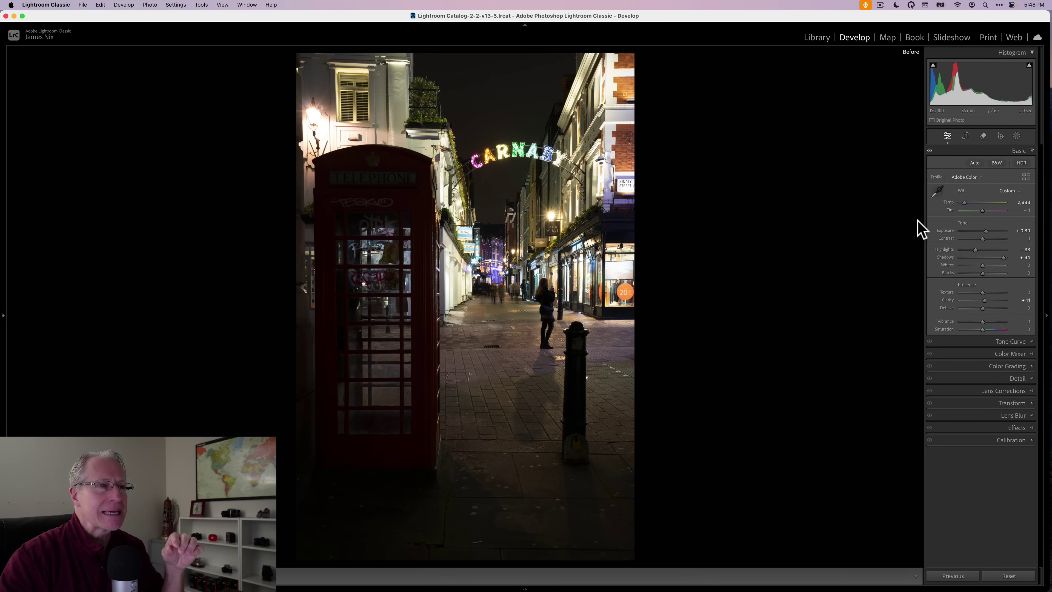
pyautogui.press('\\')
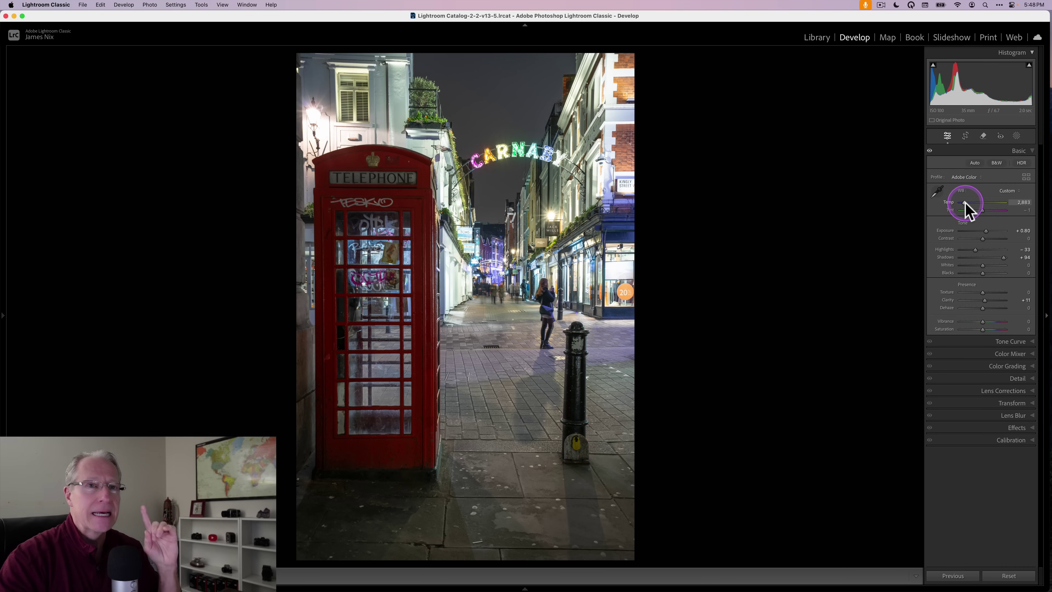
# - Try a slightly warmer white balance, then set Temp to 2,883
pyautogui.moveTo(964, 203); pyautogui.dragTo(966, 203)
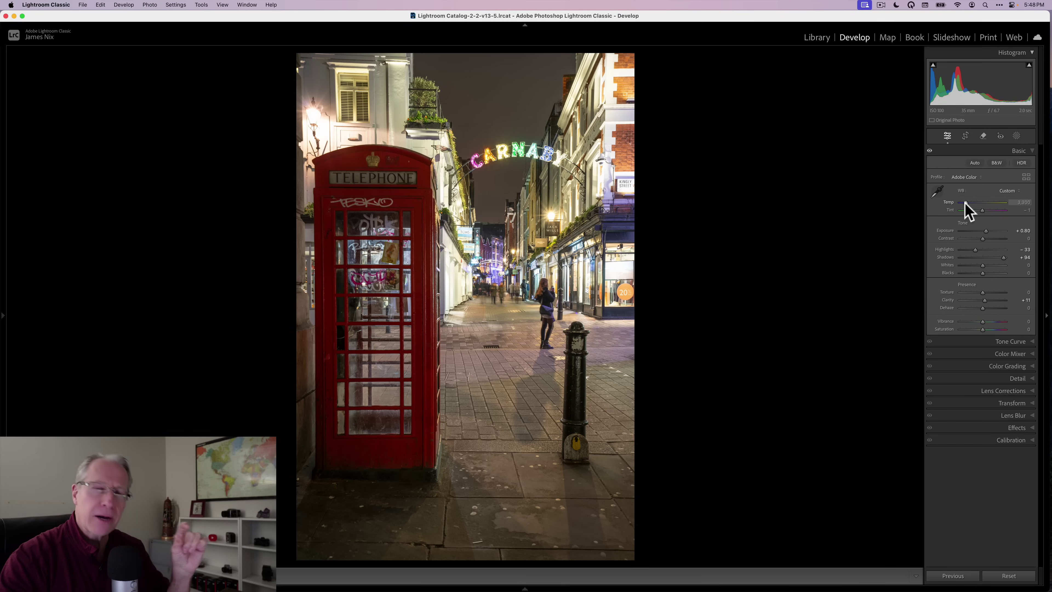
pyautogui.click(1023, 202)
pyautogui.write('2883')
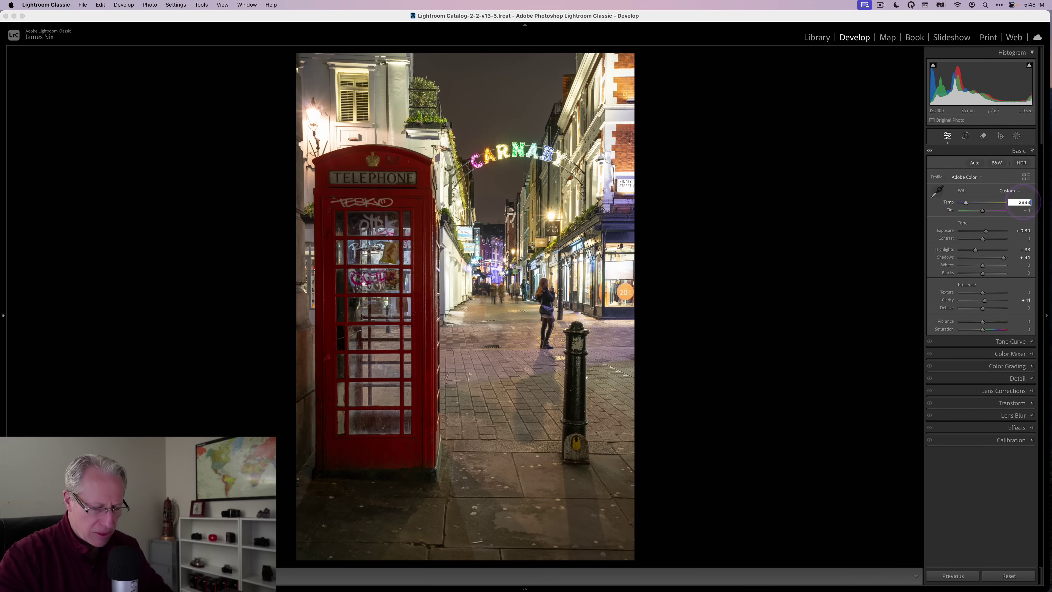
pyautogui.press('Return')
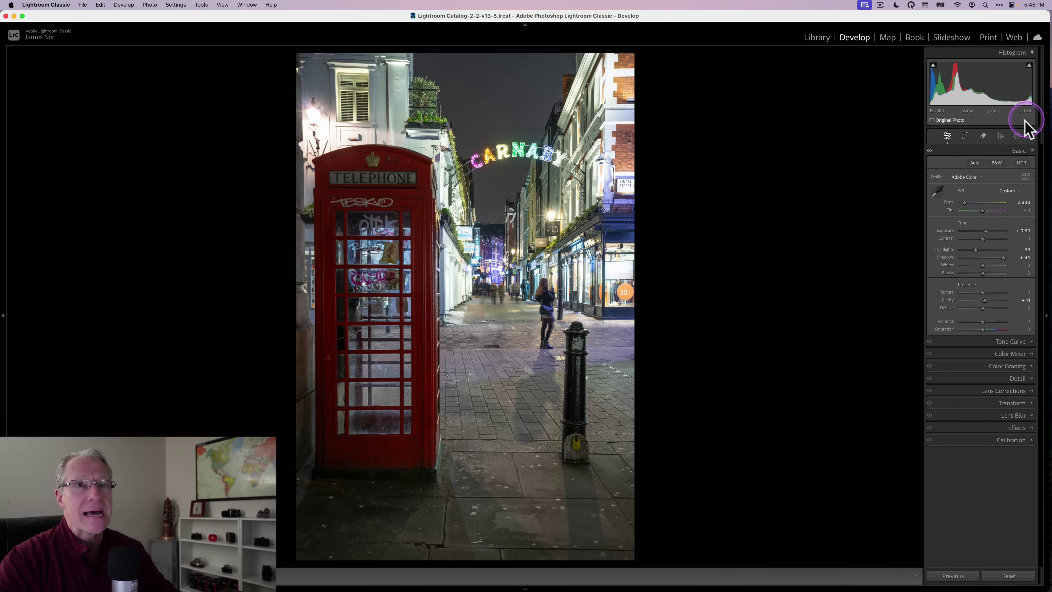
pyautogui.click(1017, 136)
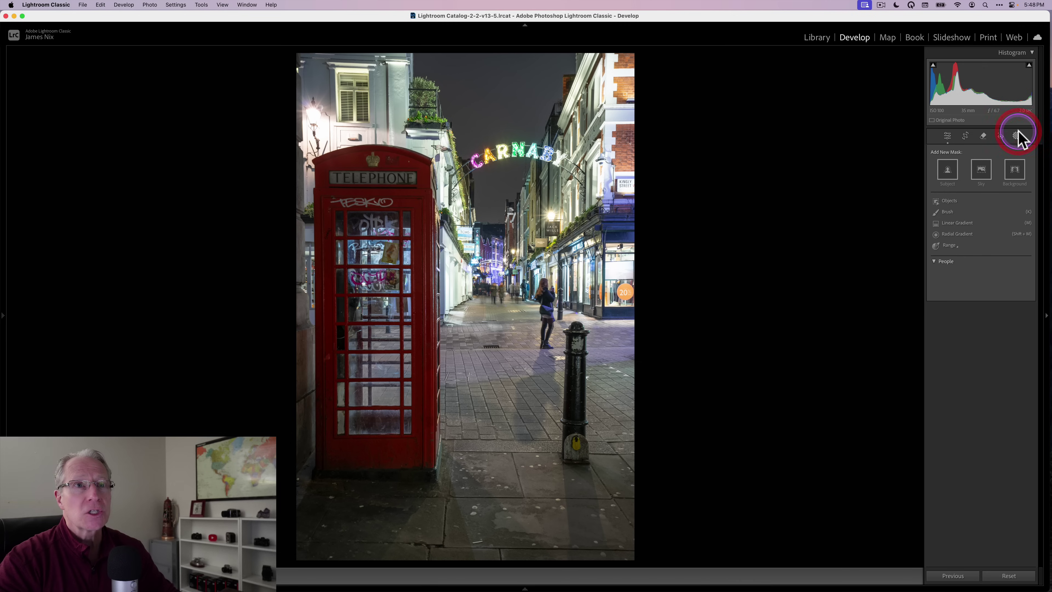
# - Mask the red phone booth with an object selection and raise its exposure to 0.55
pyautogui.click(949, 200)
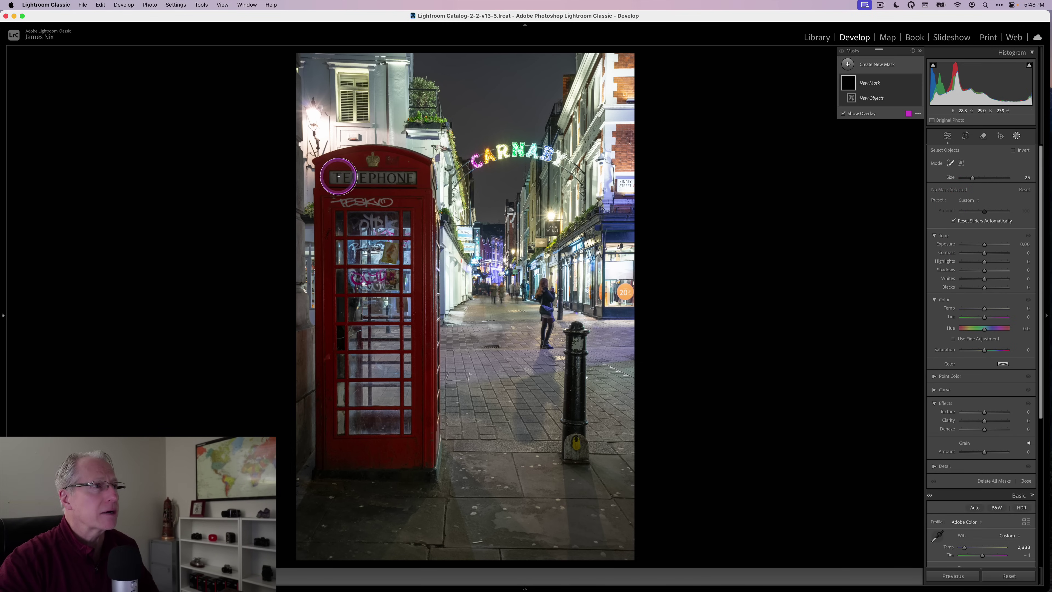
pyautogui.moveTo(329, 177)
pyautogui.mouseDown()
pyautogui.moveTo(379, 178)
pyautogui.moveTo(396, 204)
pyautogui.moveTo(410, 437)
pyautogui.moveTo(401, 446)
pyautogui.moveTo(355, 448)
pyautogui.moveTo(342, 316)
pyautogui.mouseUp()
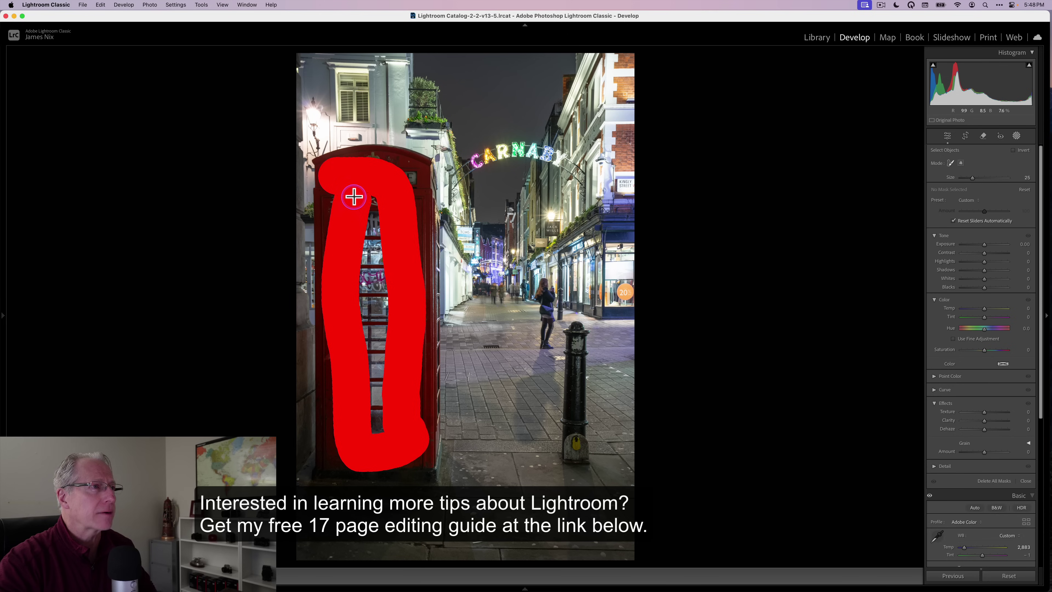
pyautogui.moveTo(354, 196); pyautogui.dragTo(354, 198)
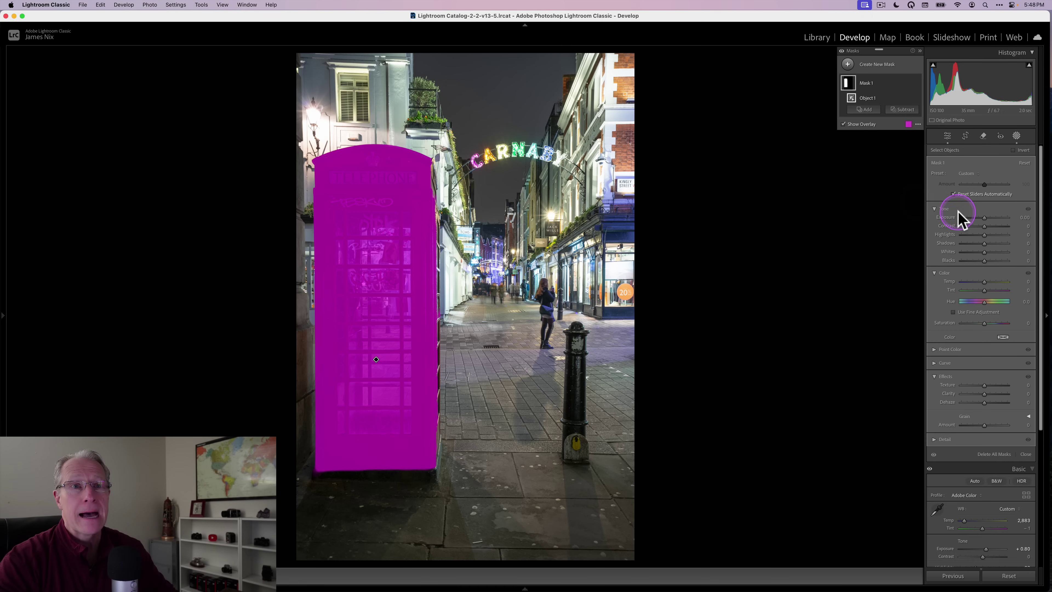
pyautogui.click(986, 218)
pyautogui.moveTo(987, 218); pyautogui.dragTo(990, 218)
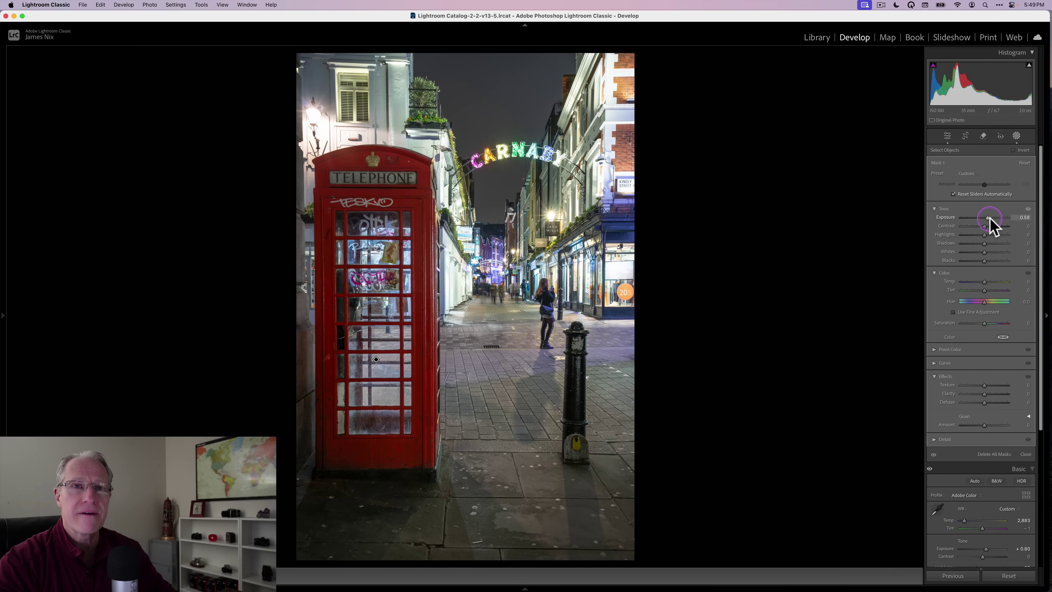
pyautogui.moveTo(990, 218); pyautogui.dragTo(989, 218)
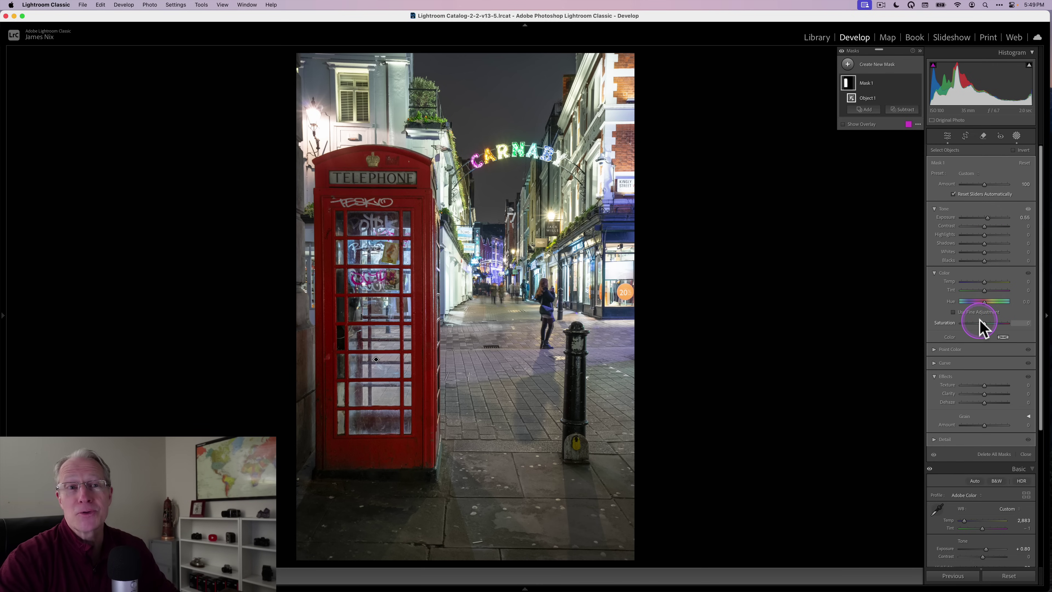
# - Boost the phone box saturation to 41, add clarity, and compare with the mask hidden
pyautogui.moveTo(984, 322); pyautogui.dragTo(988, 323)
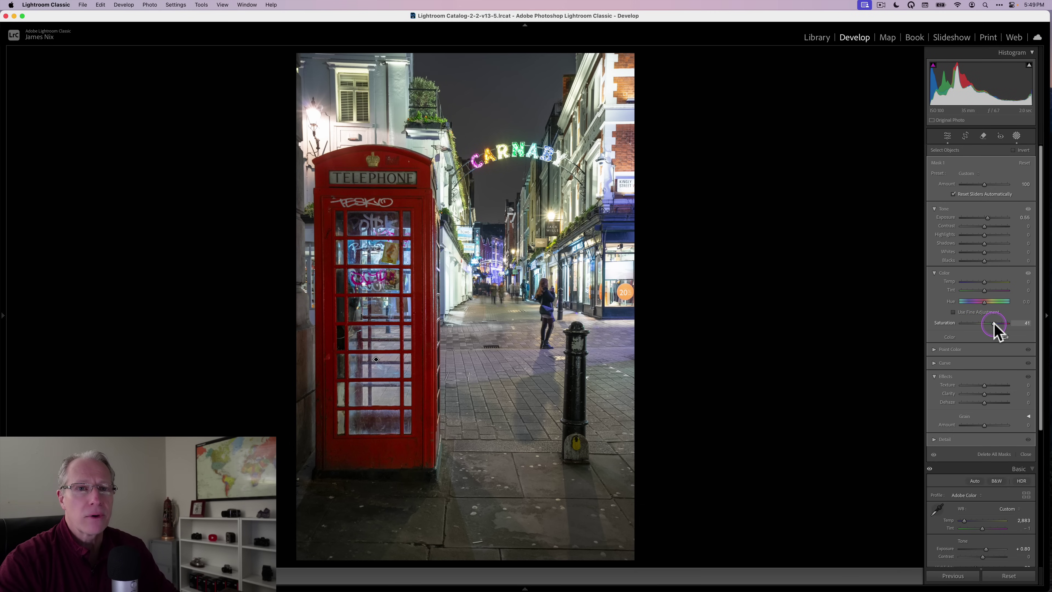
pyautogui.moveTo(994, 323); pyautogui.dragTo(994, 324)
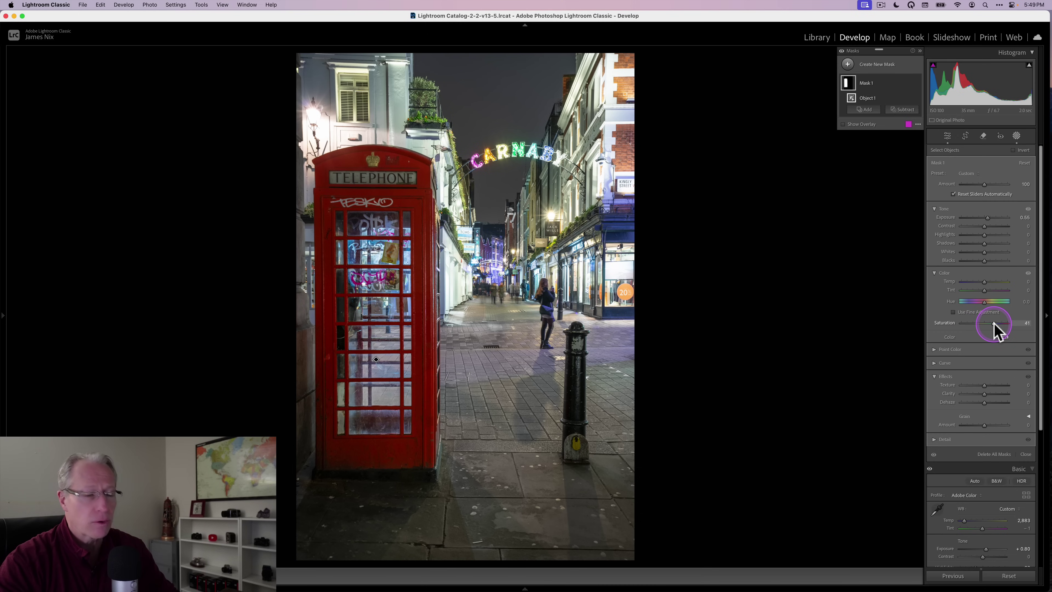
pyautogui.moveTo(985, 394); pyautogui.dragTo(995, 394)
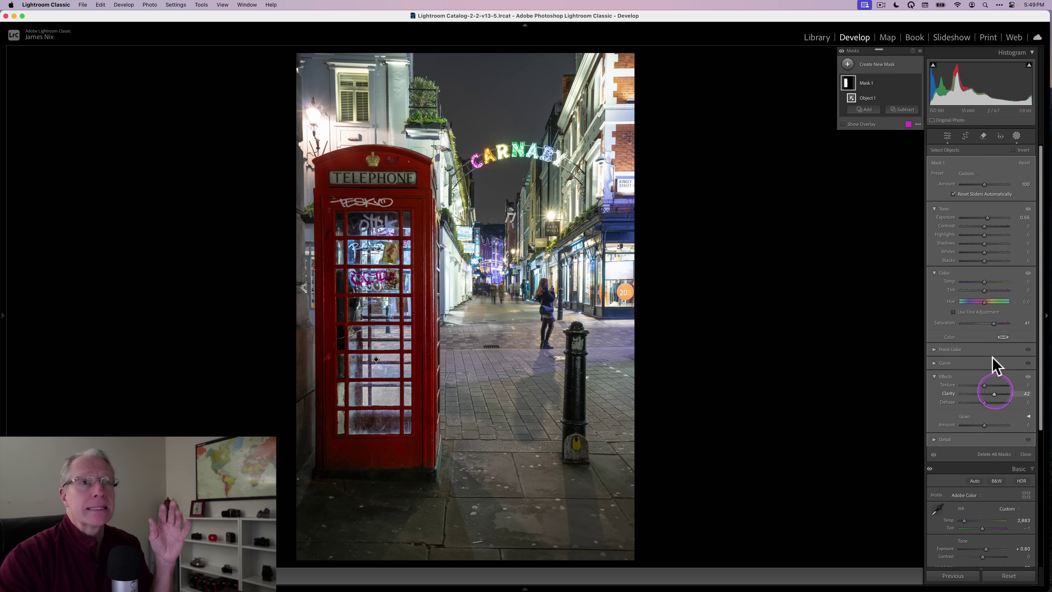
pyautogui.click(917, 82)
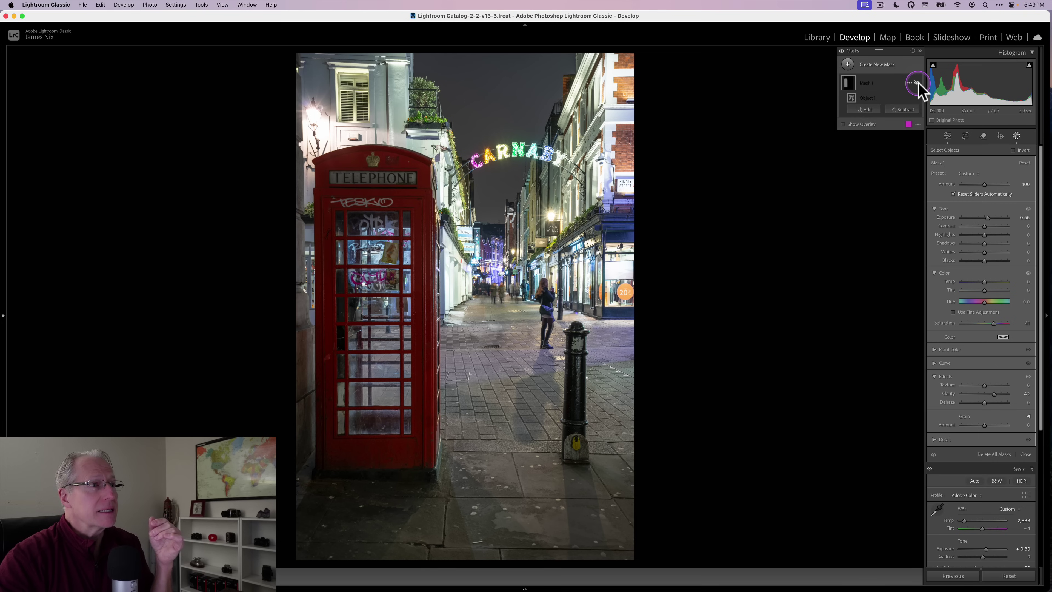
pyautogui.click(917, 82)
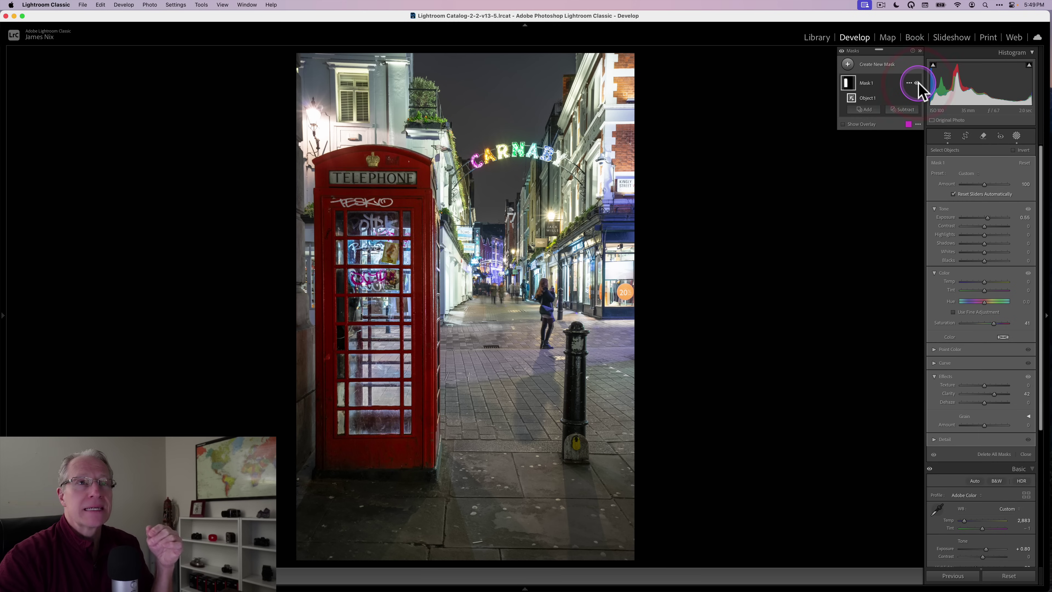
pyautogui.click(847, 65)
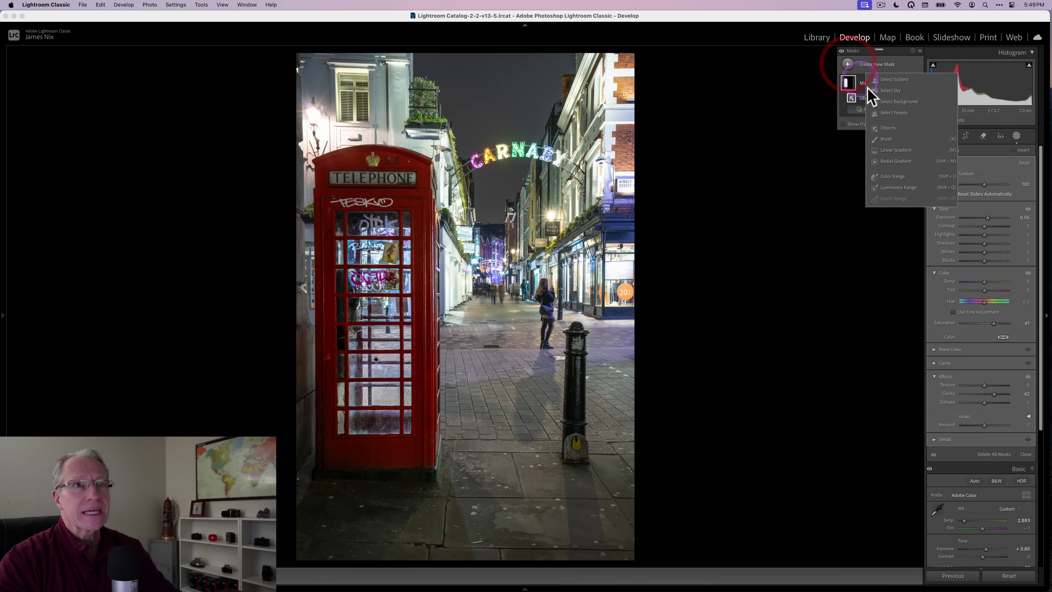
# - Add a Select Sky mask and subtract the upper-left building from it with a brush
pyautogui.click(890, 92)
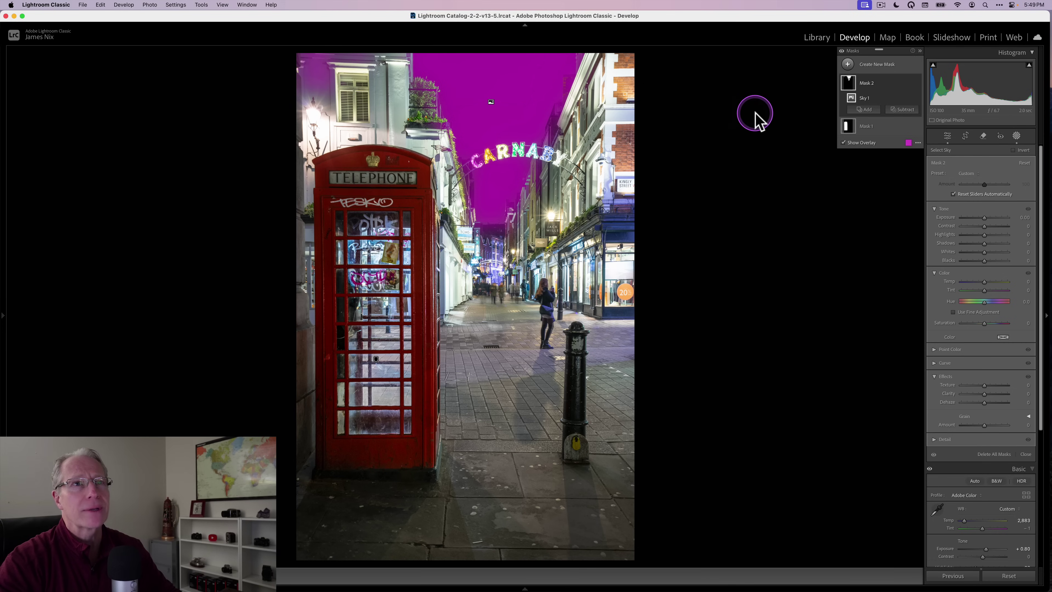
pyautogui.click(904, 109)
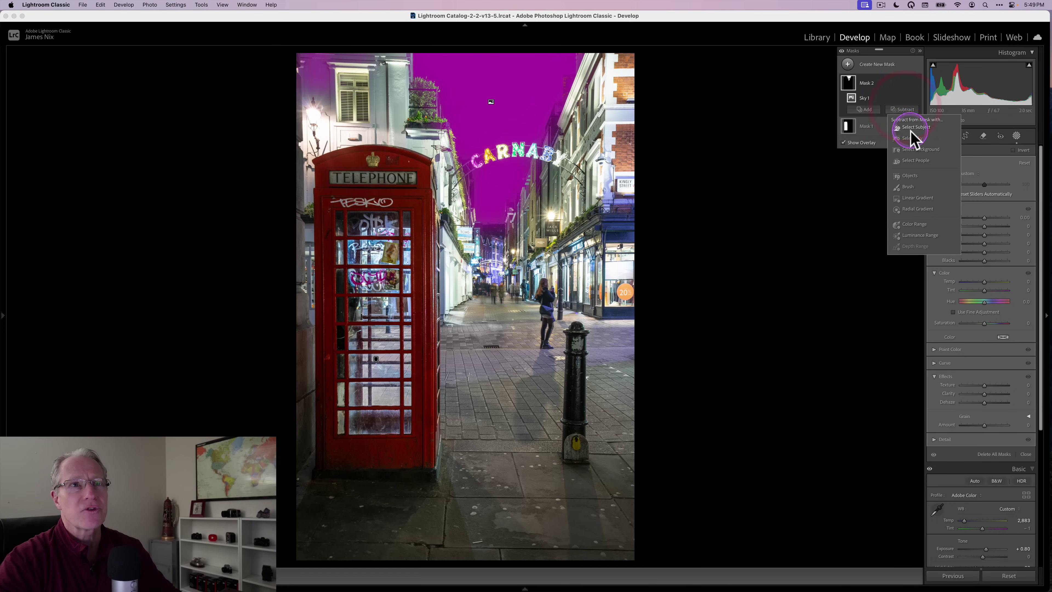
pyautogui.click(909, 187)
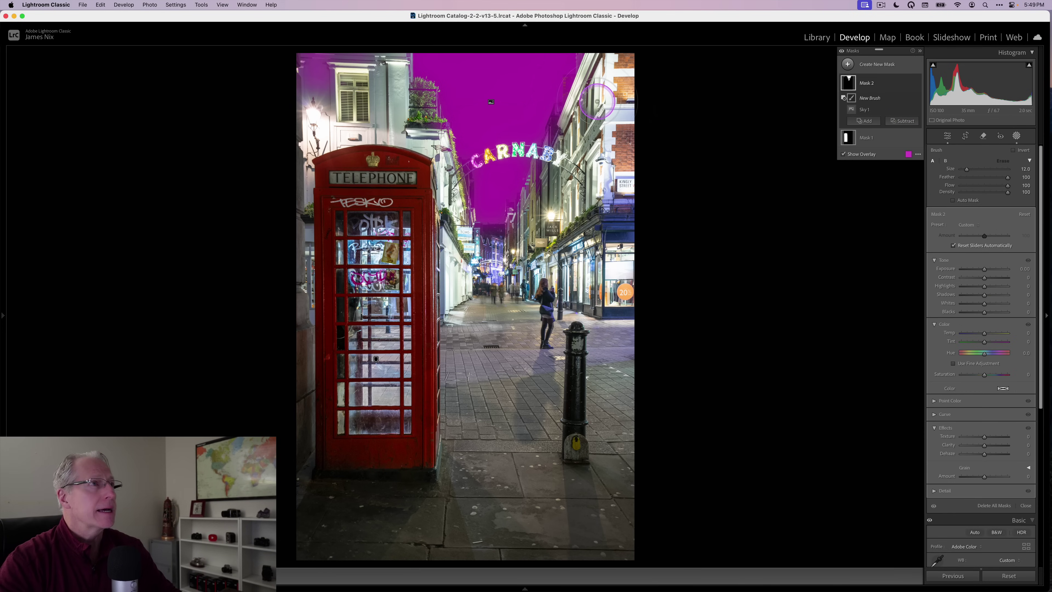
pyautogui.hotkey('shift', 'w')
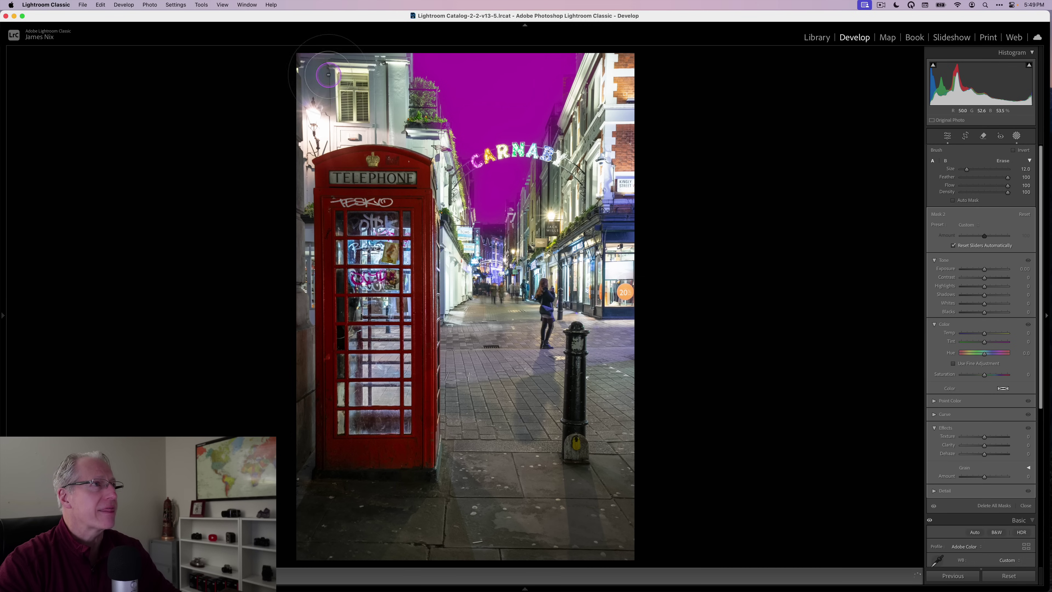
pyautogui.moveTo(301, 77)
pyautogui.mouseDown()
pyautogui.moveTo(327, 45)
pyautogui.moveTo(331, 97)
pyautogui.moveTo(351, 111)
pyautogui.mouseUp()
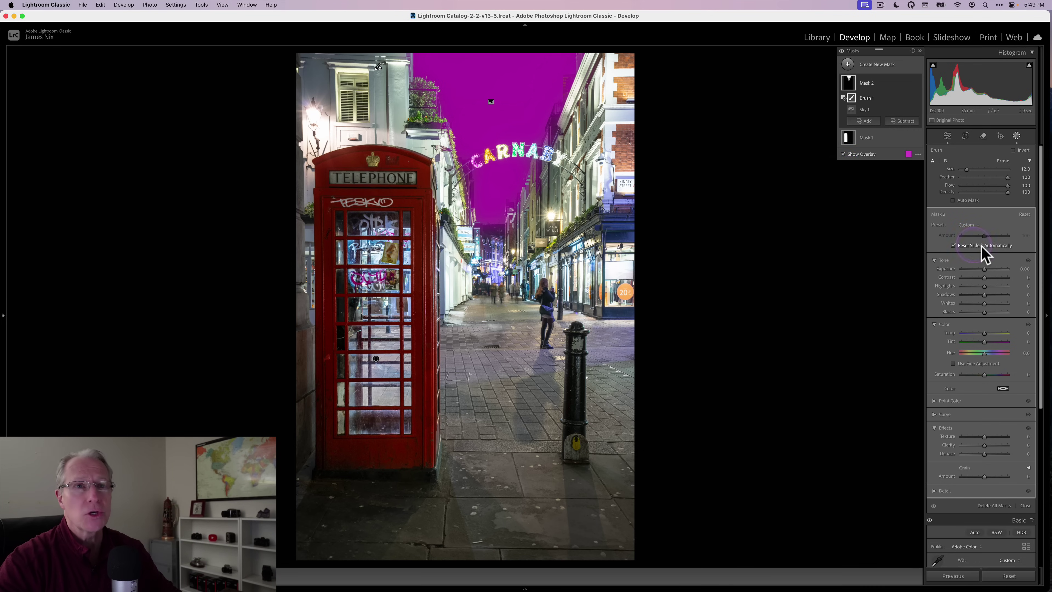
# - Set the sky mask to -0.66 exposure and -30 temperature, then compare with it hidden
pyautogui.click(985, 269)
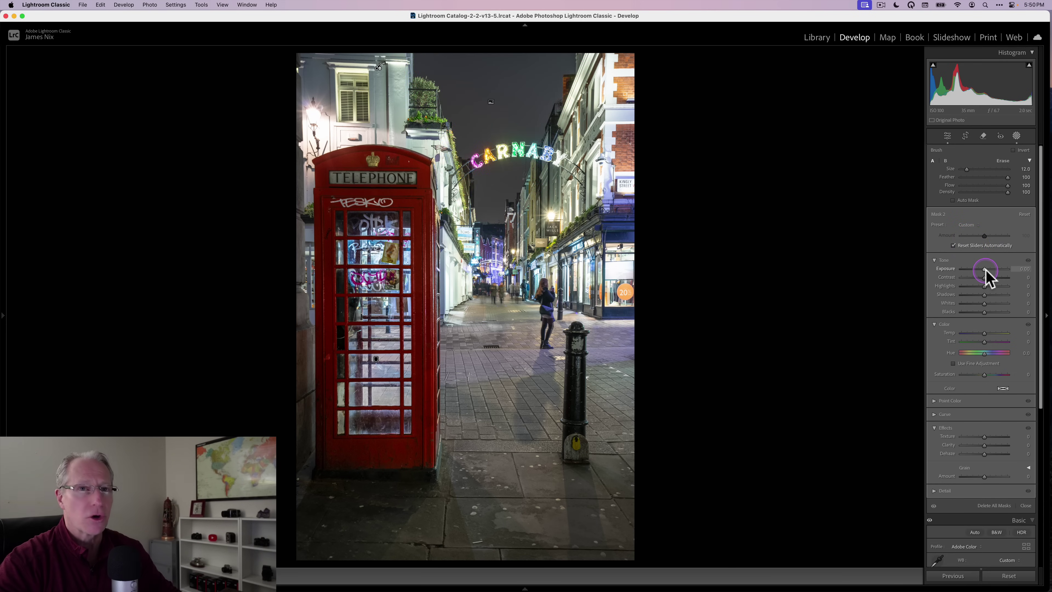
pyautogui.moveTo(985, 270); pyautogui.dragTo(983, 270)
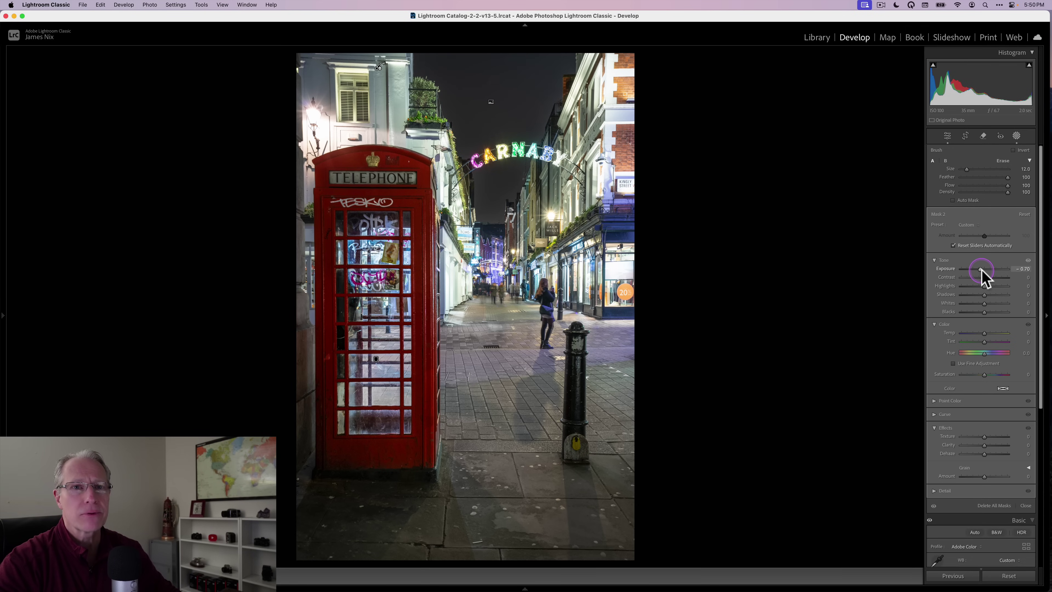
pyautogui.moveTo(981, 269); pyautogui.dragTo(981, 269)
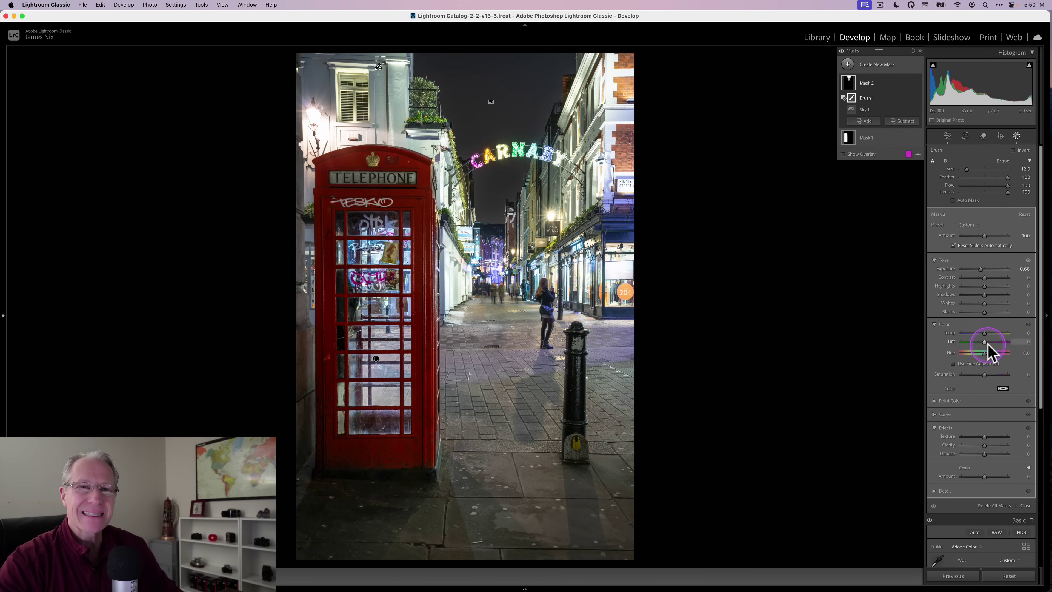
pyautogui.moveTo(984, 332); pyautogui.dragTo(980, 332)
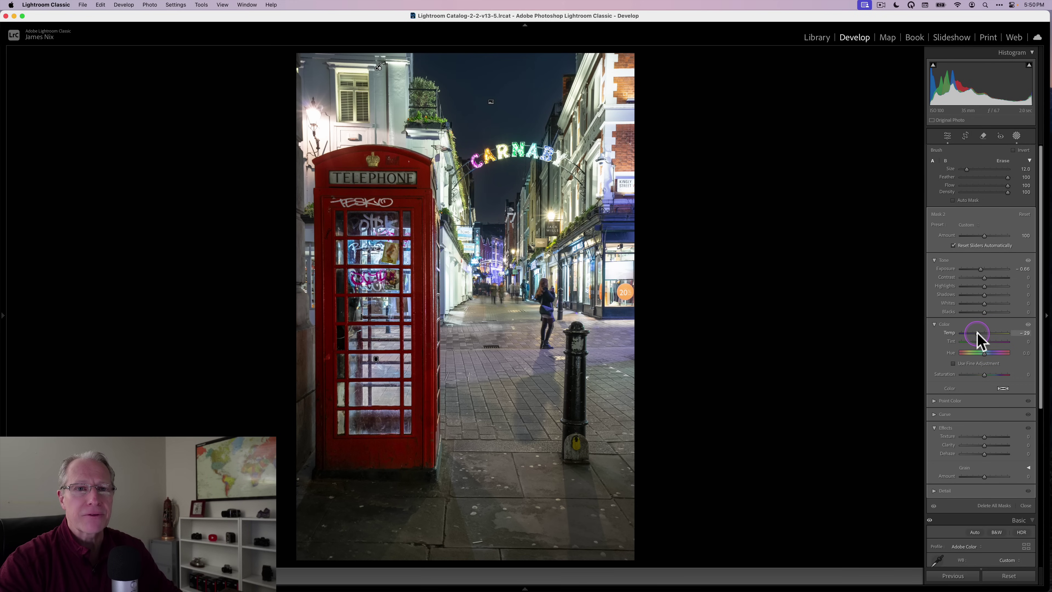
pyautogui.moveTo(976, 332); pyautogui.dragTo(976, 332)
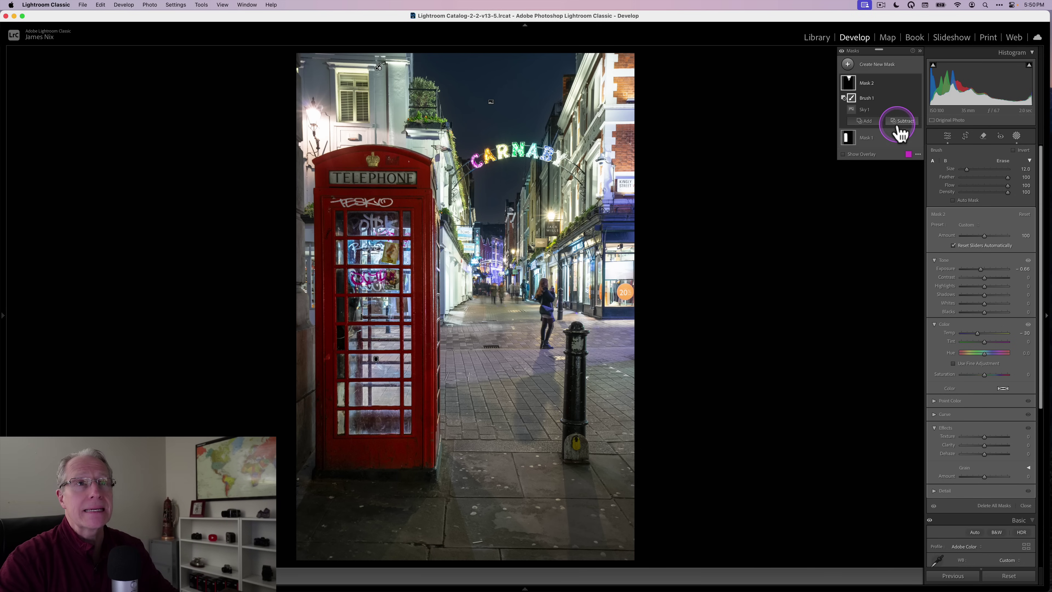
pyautogui.moveTo(913, 85)
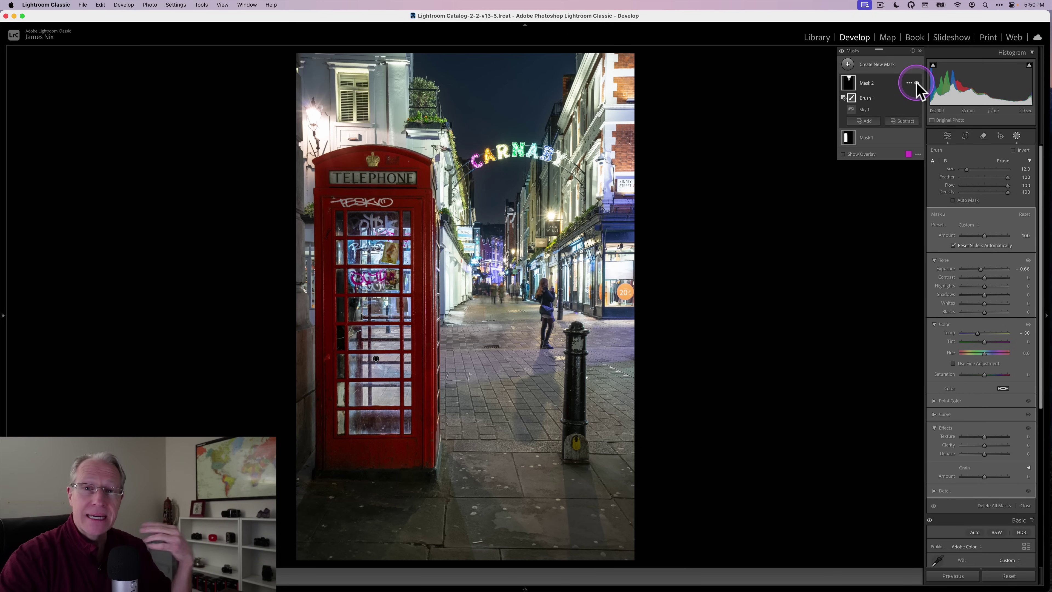
pyautogui.click(916, 83)
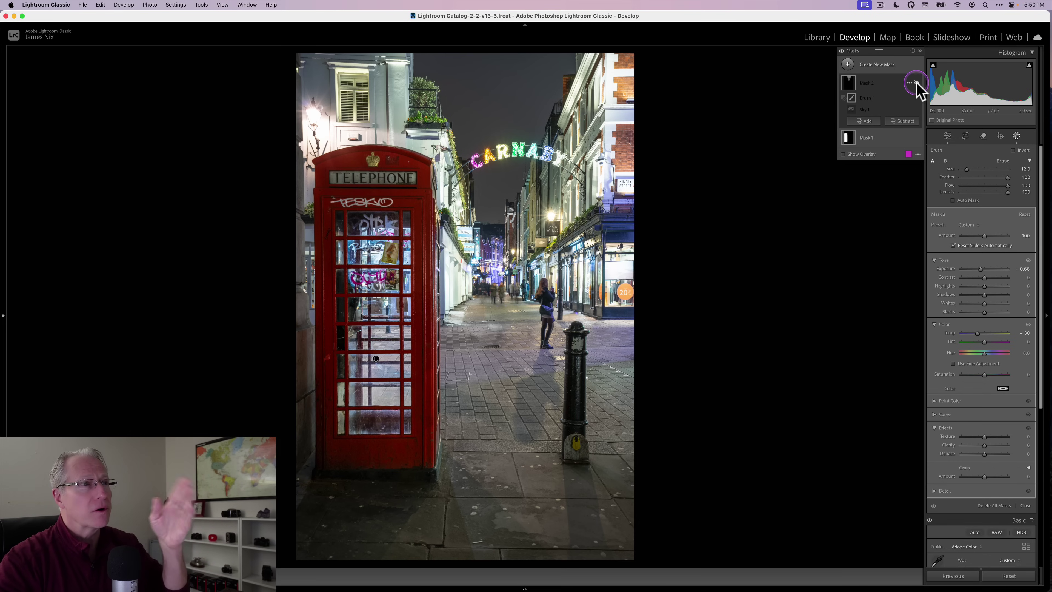
pyautogui.click(916, 83)
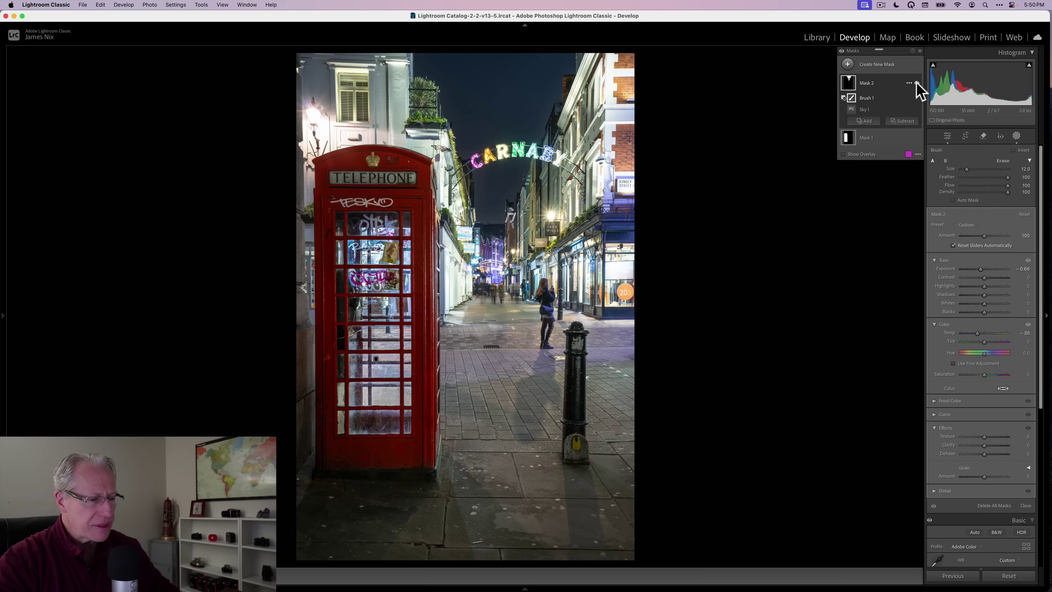
# - Draw a linear gradient down from the top and position it toward the CARNABY sign
pyautogui.click(848, 64)
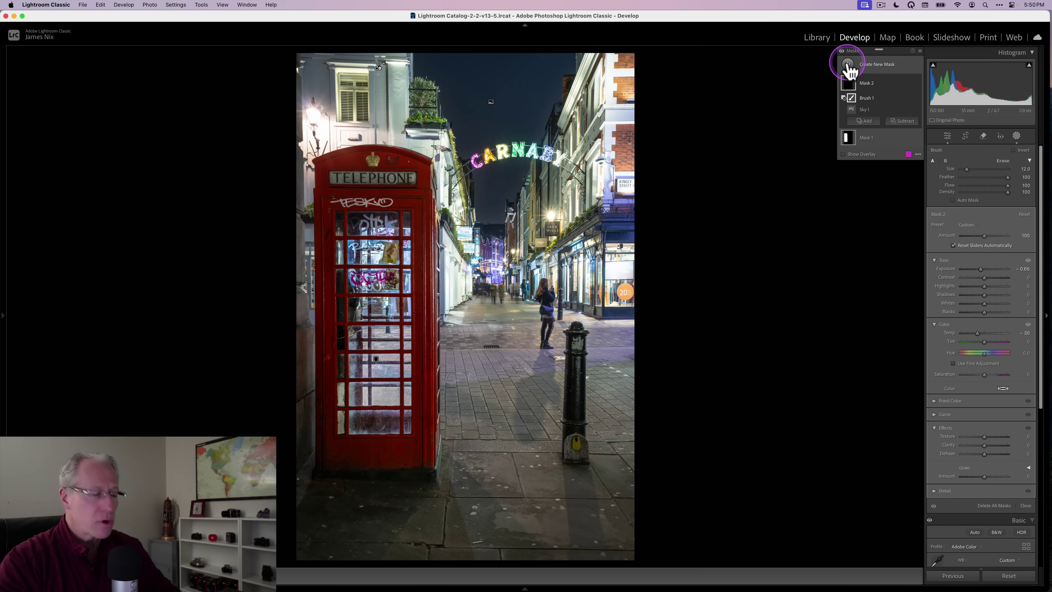
pyautogui.click(879, 114)
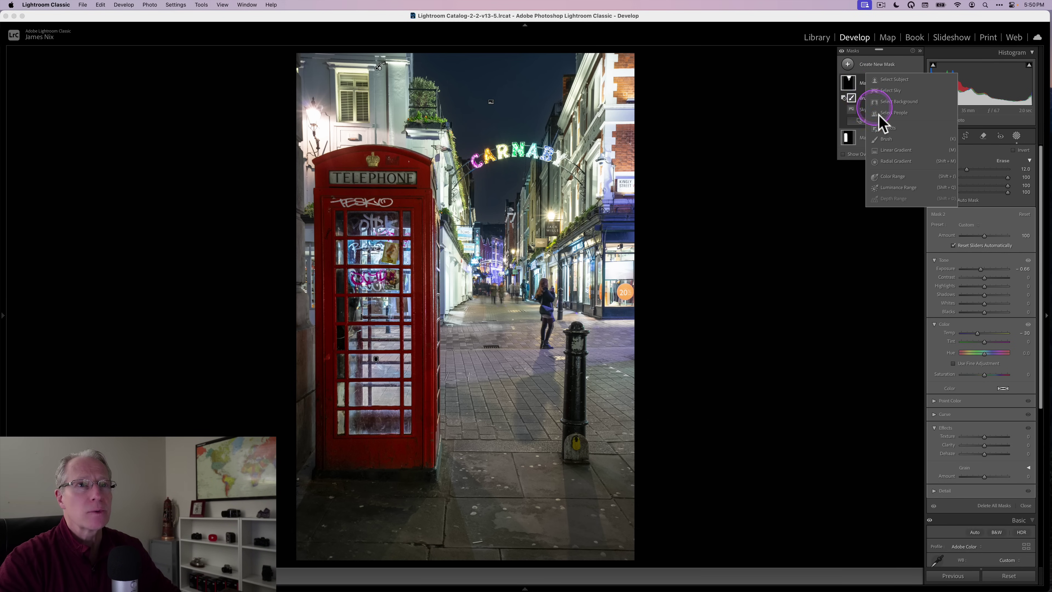
pyautogui.click(900, 149)
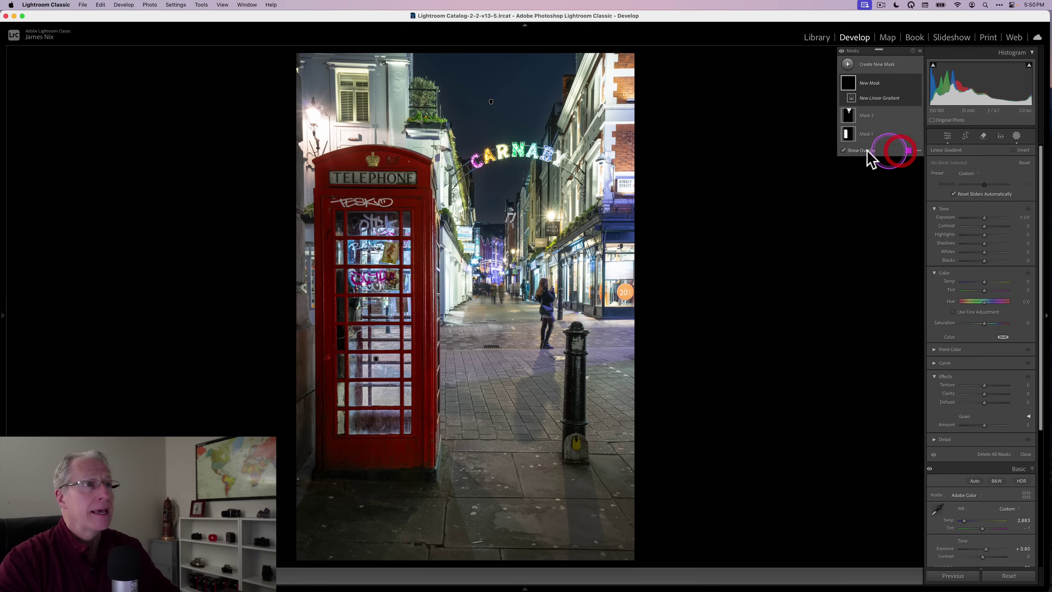
pyautogui.moveTo(463, 100); pyautogui.dragTo(490, 232)
pyautogui.moveTo(475, 162); pyautogui.dragTo(498, 119)
pyautogui.moveTo(516, 188); pyautogui.dragTo(520, 193)
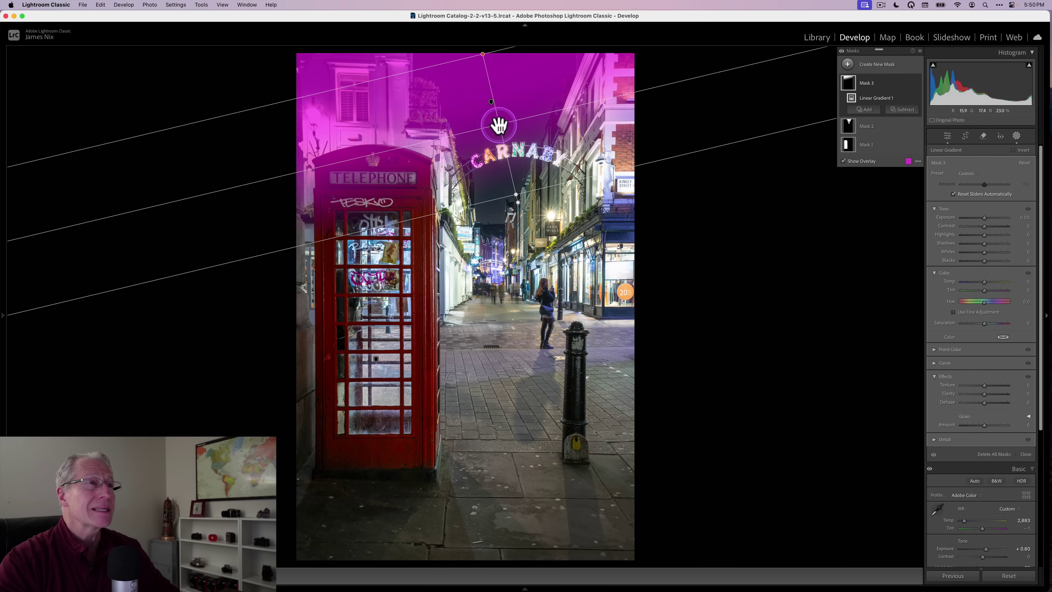
pyautogui.moveTo(499, 123); pyautogui.dragTo(499, 117)
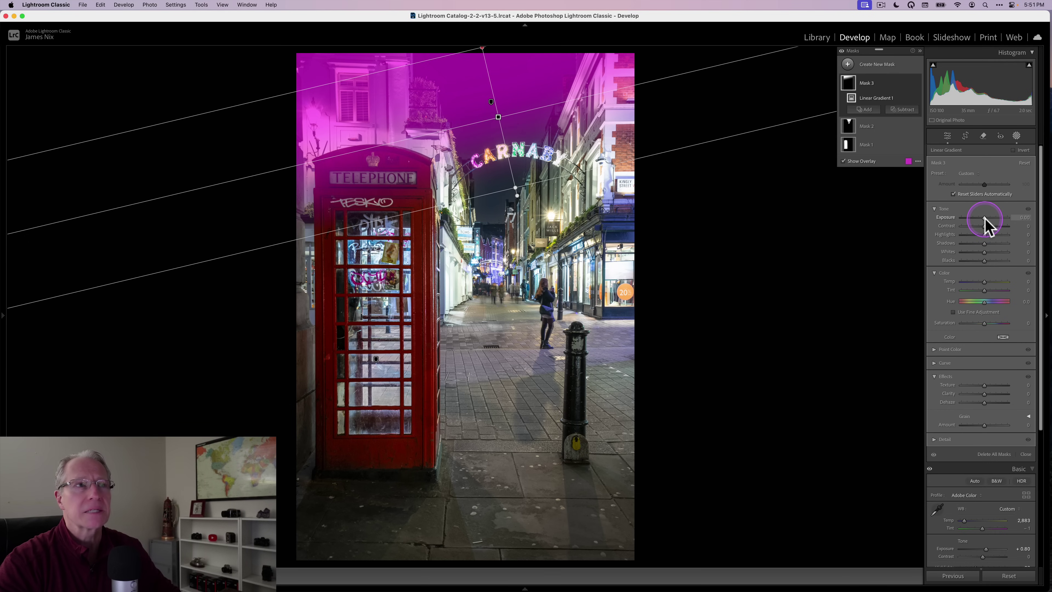
# - Lower the gradient's exposure to -0.62, widen its transition past the sign, and compare
pyautogui.moveTo(984, 219); pyautogui.dragTo(980, 218)
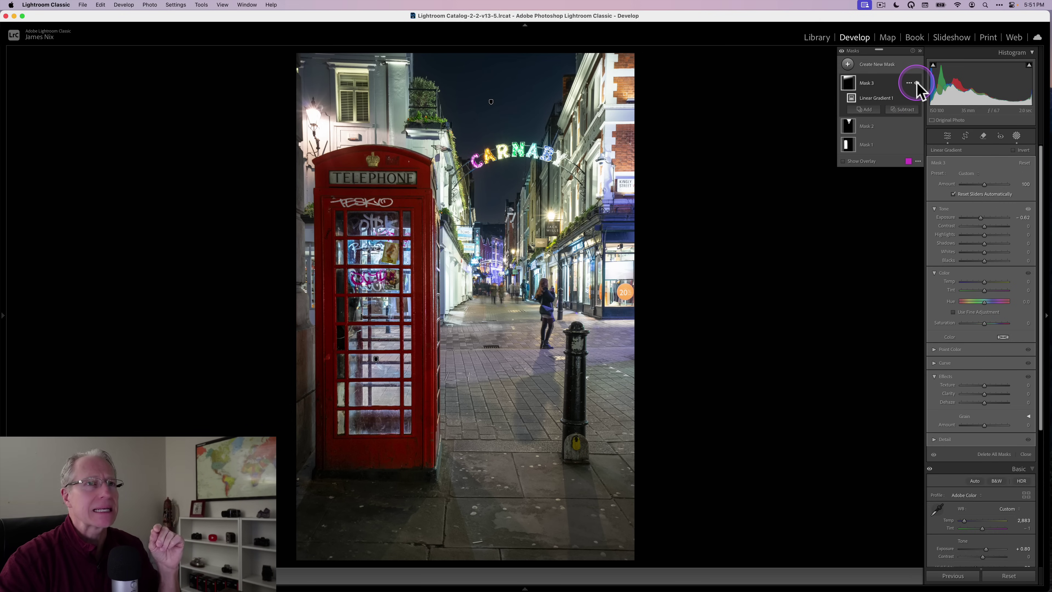
pyautogui.click(916, 83)
pyautogui.click(916, 83)
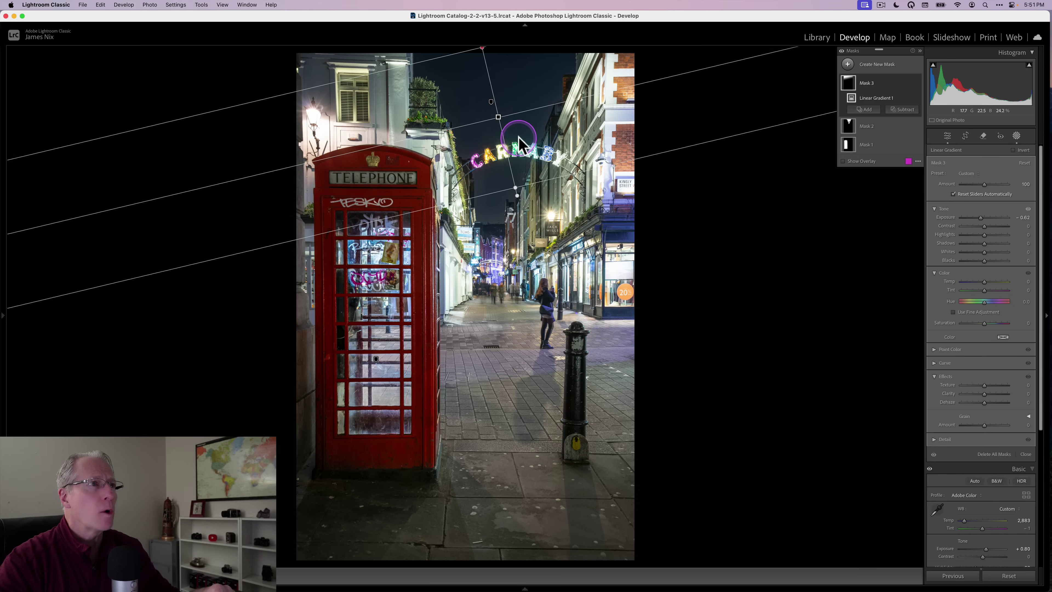
pyautogui.moveTo(518, 135)
pyautogui.mouseDown()
pyautogui.moveTo(499, 118)
pyautogui.moveTo(509, 134)
pyautogui.moveTo(526, 131)
pyautogui.mouseUp()
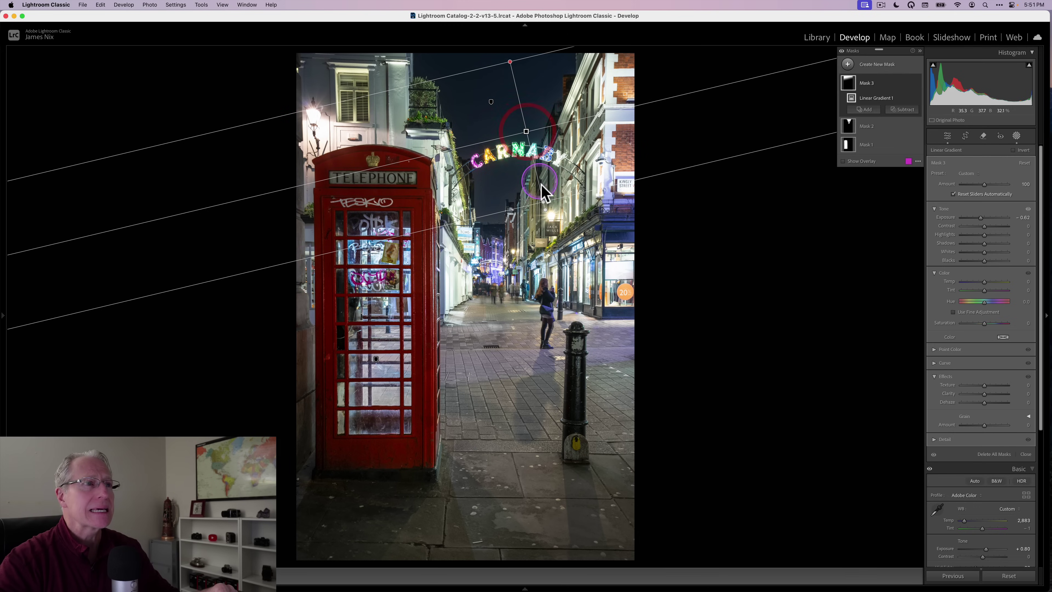
pyautogui.moveTo(543, 204); pyautogui.dragTo(547, 212)
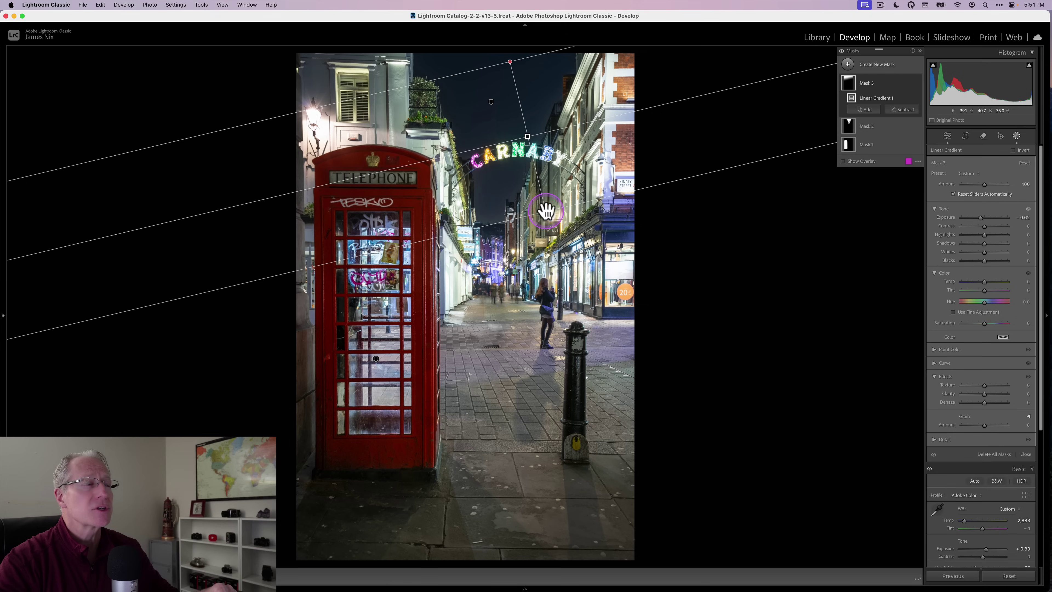
pyautogui.click(916, 83)
pyautogui.click(917, 83)
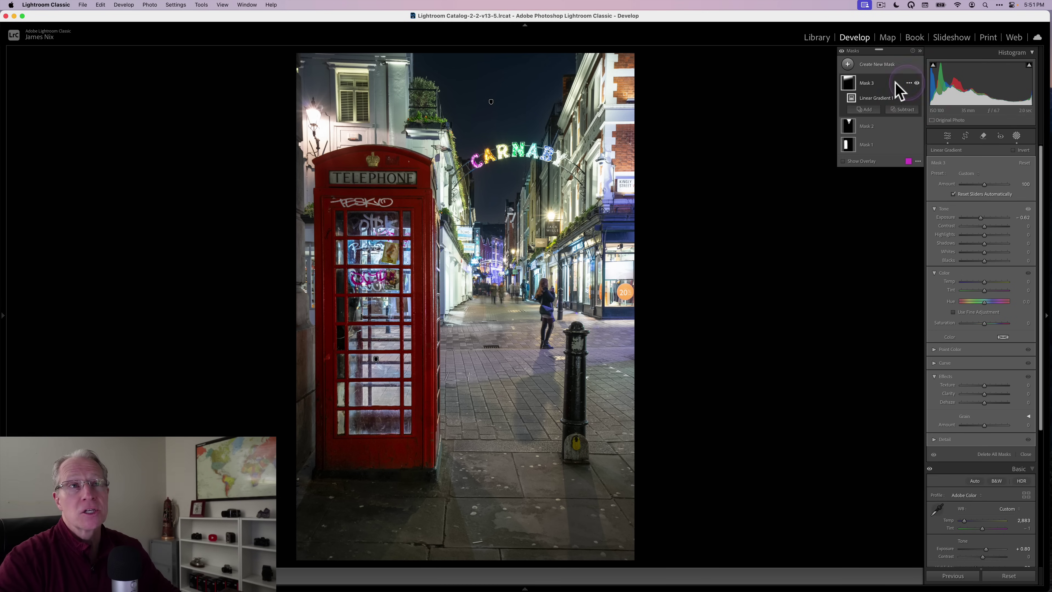
# - Lay a slightly tilted linear gradient over the lower foreground pavement
pyautogui.click(848, 63)
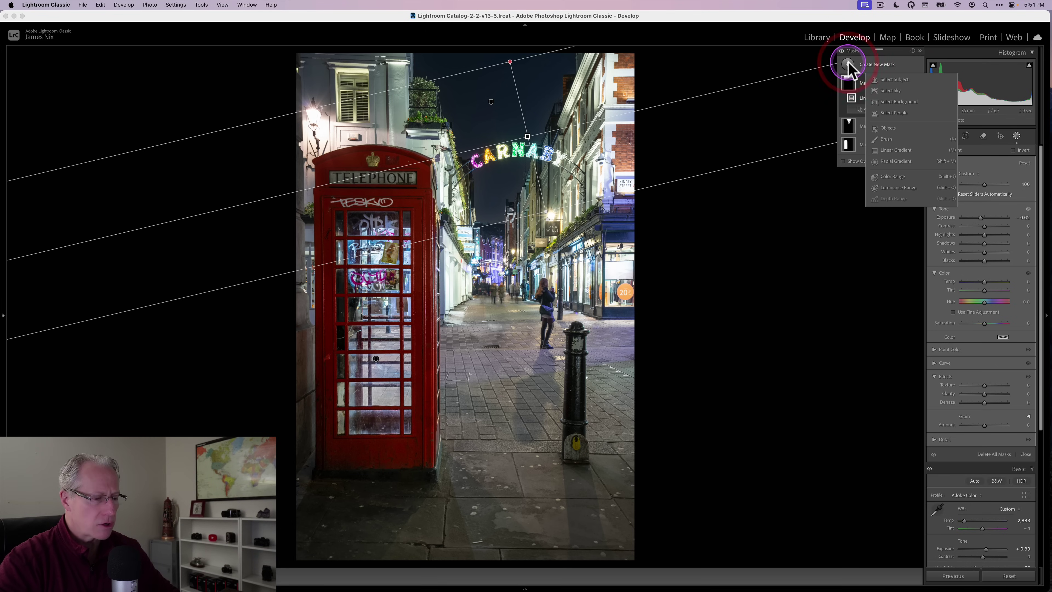
pyautogui.click(896, 150)
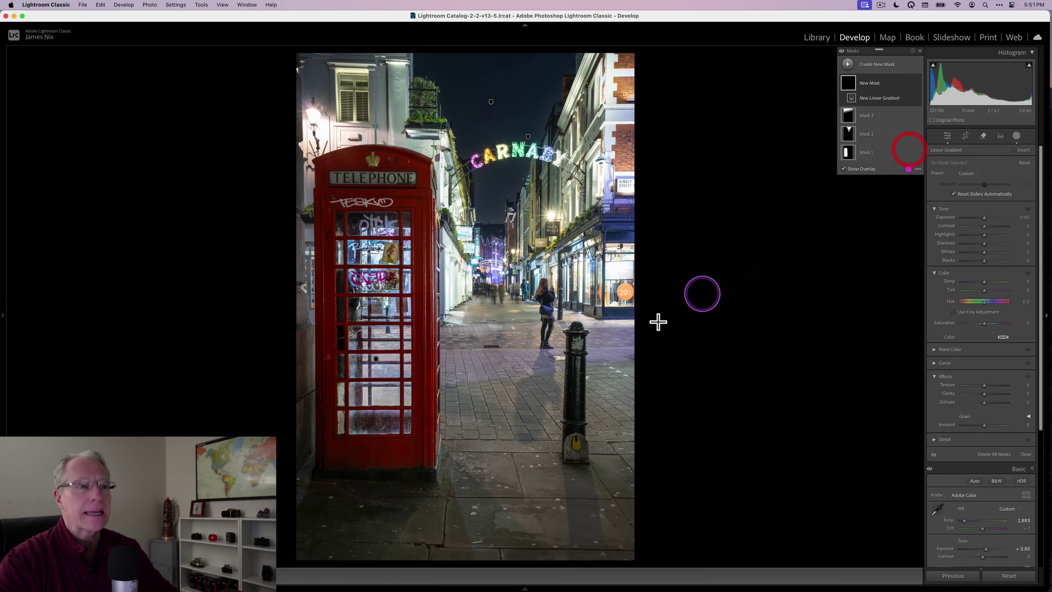
pyautogui.moveTo(538, 470); pyautogui.dragTo(479, 336)
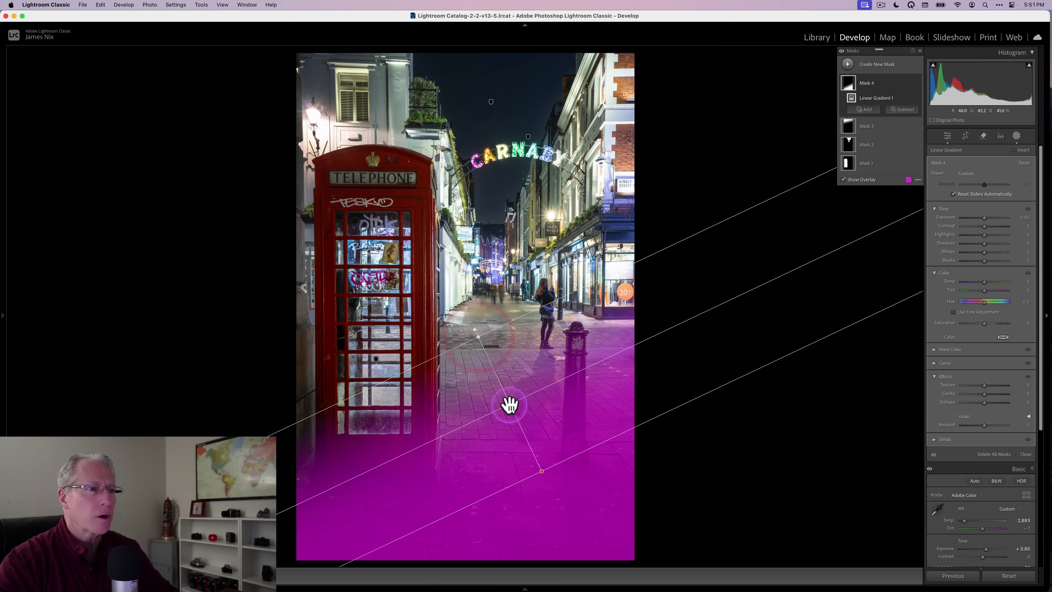
pyautogui.moveTo(510, 408); pyautogui.dragTo(523, 421)
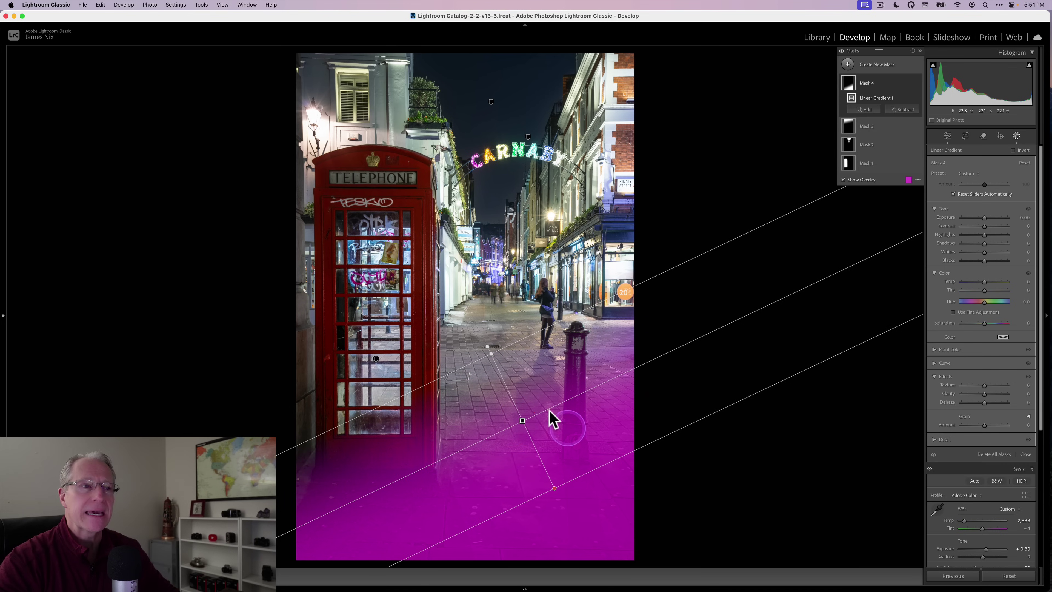
pyautogui.moveTo(489, 354); pyautogui.dragTo(485, 353)
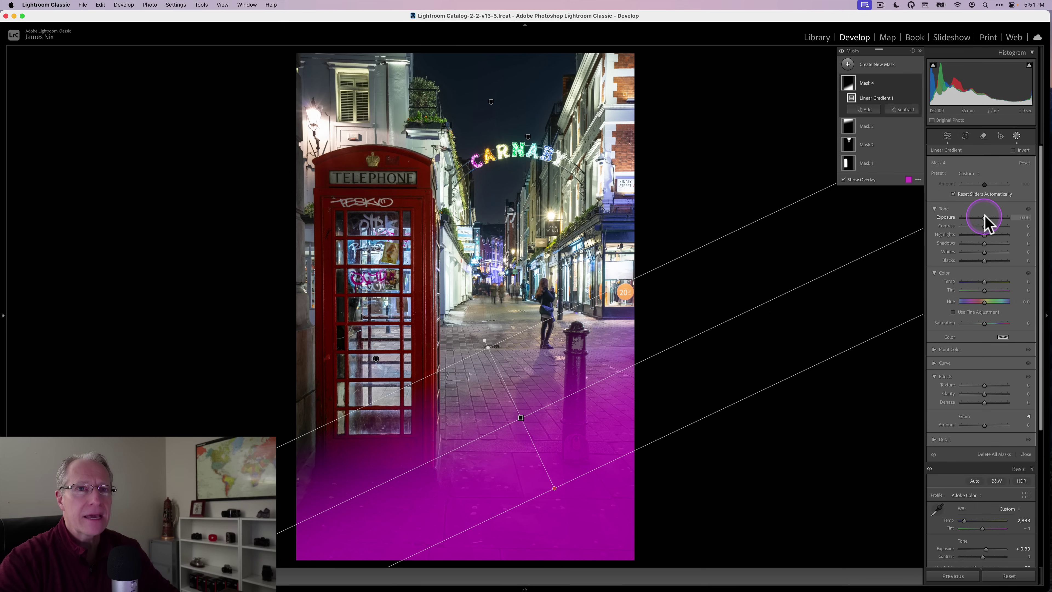
# - Darken the pavement gradient to -1.52 exposure, nudging its position and comparing with it hidden
pyautogui.moveTo(984, 218); pyautogui.dragTo(981, 226)
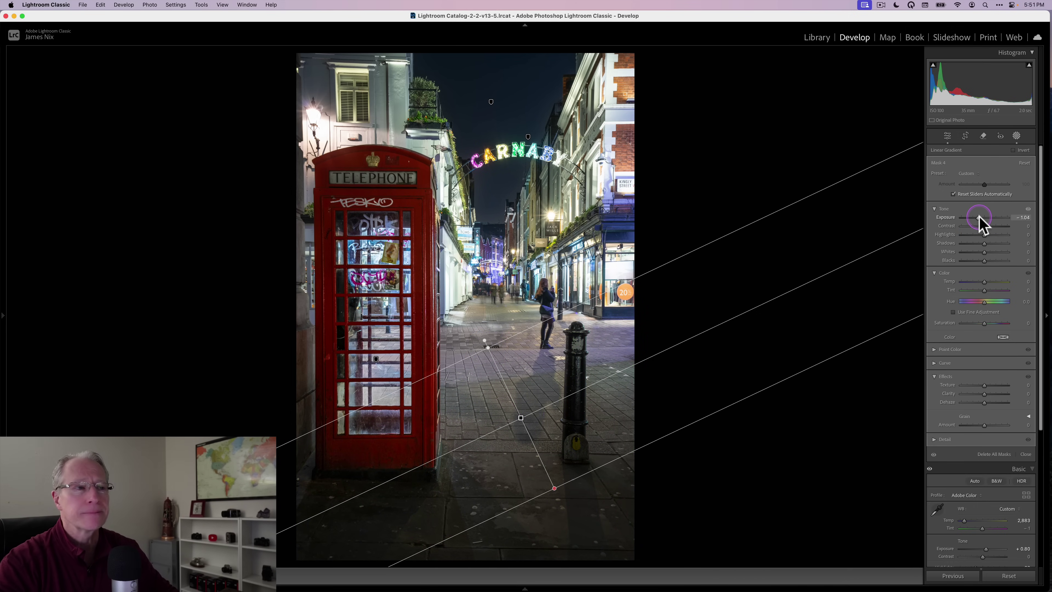
pyautogui.moveTo(521, 418); pyautogui.dragTo(520, 413)
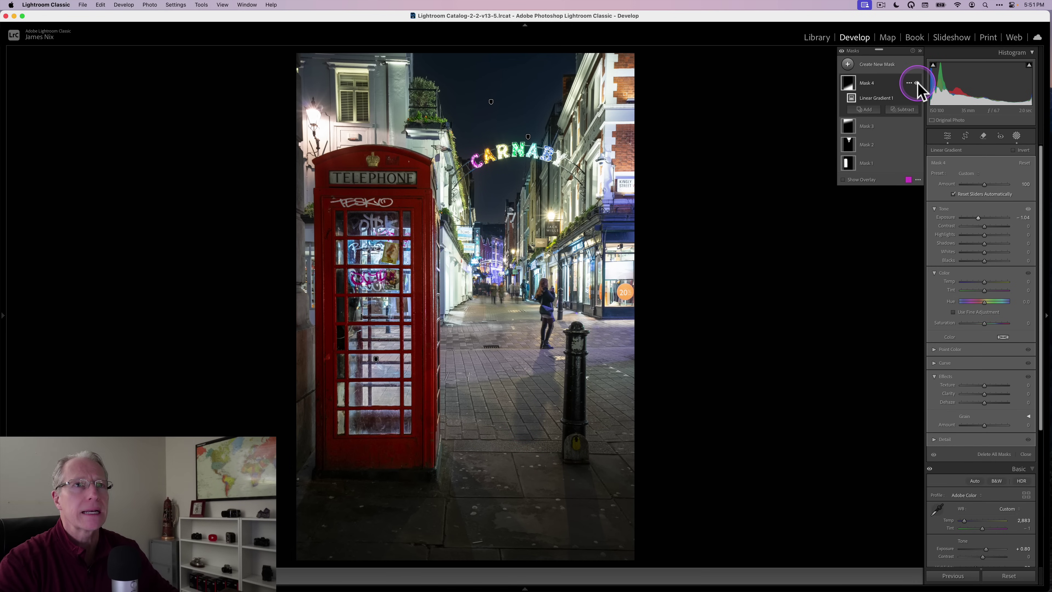
pyautogui.click(916, 83)
pyautogui.click(916, 83)
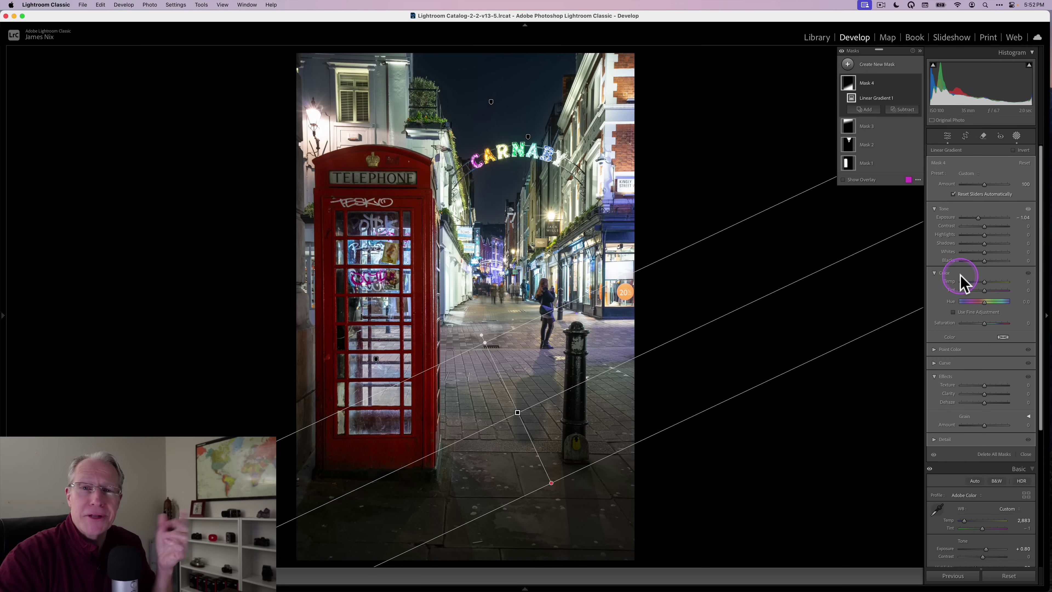
pyautogui.click(978, 217)
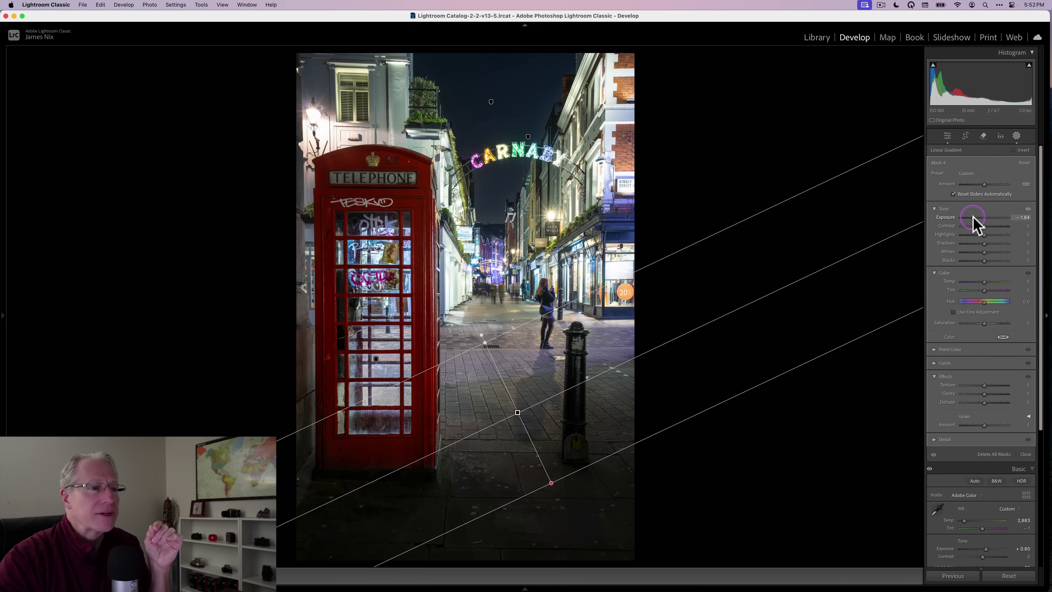
pyautogui.click(973, 218)
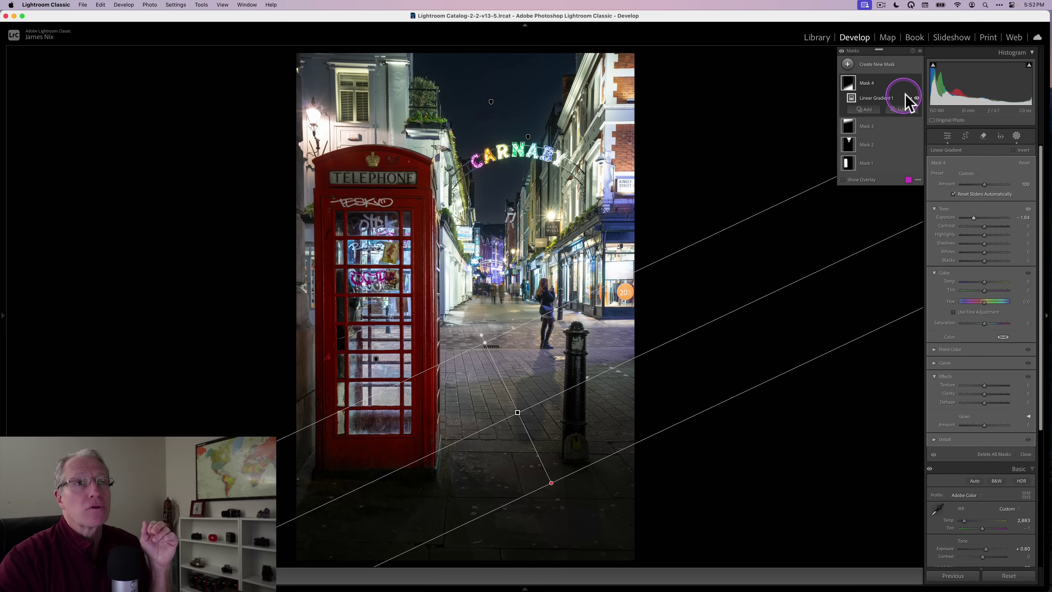
pyautogui.click(916, 82)
pyautogui.click(916, 82)
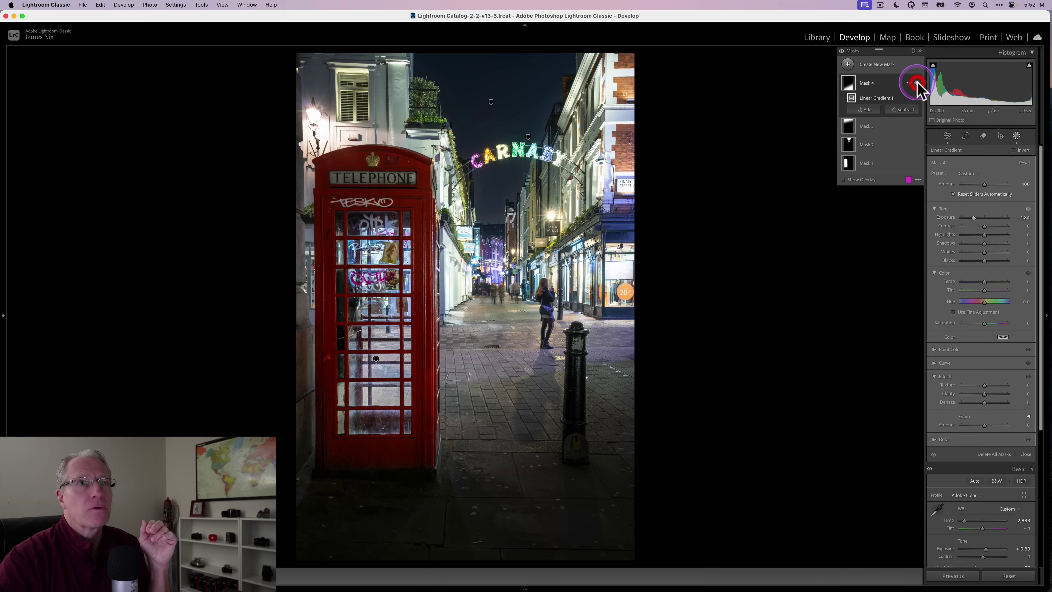
pyautogui.click(972, 217)
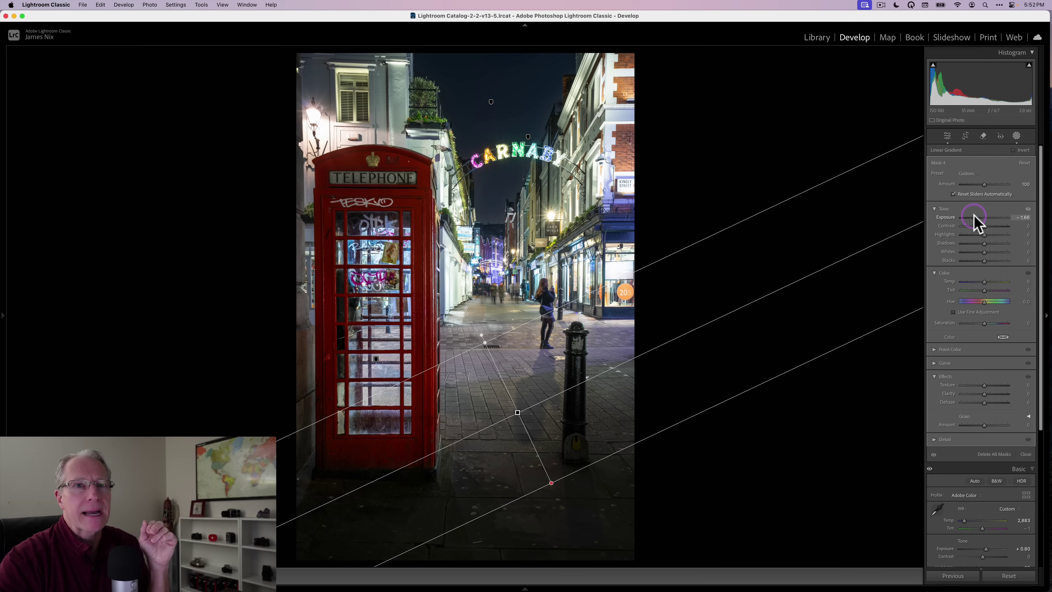
pyautogui.moveTo(977, 223); pyautogui.dragTo(979, 223)
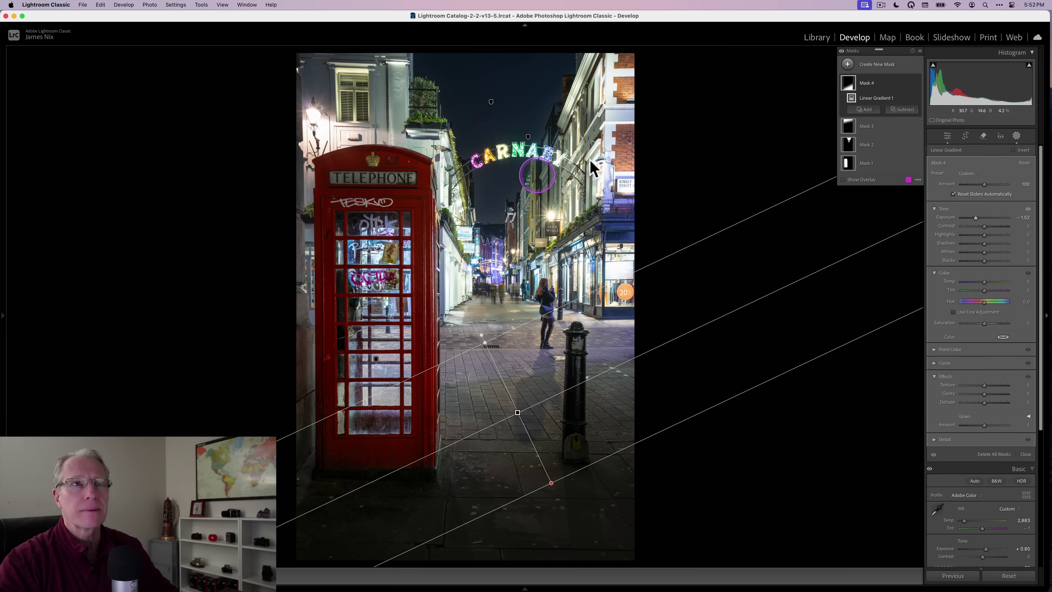
pyautogui.moveTo(847, 149)
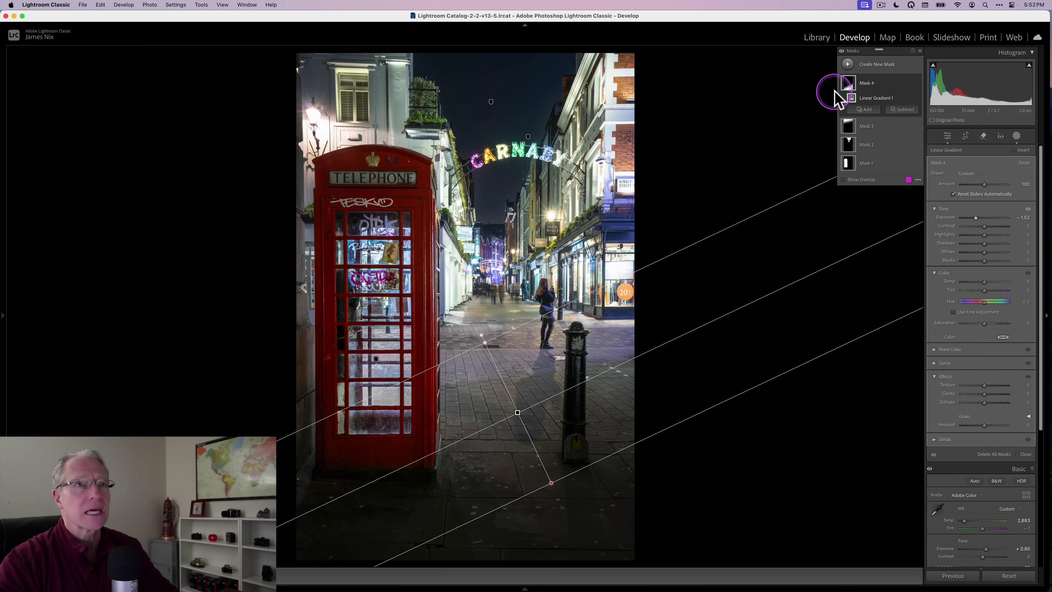
# - Draw a radial gradient over the street centre, then widen it and make it taller
pyautogui.moveTo(849, 68); pyautogui.dragTo(892, 163)
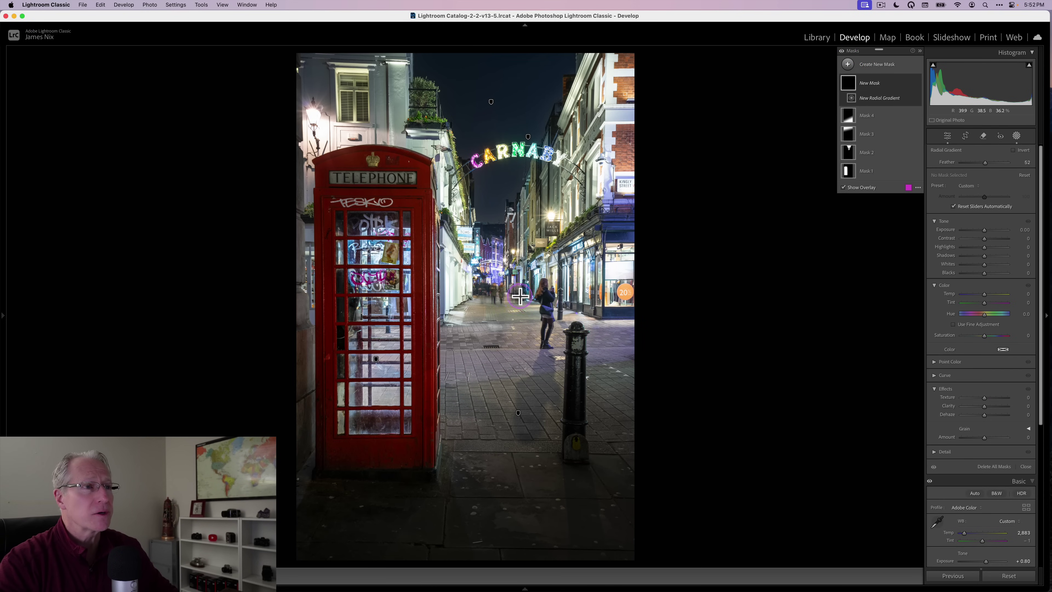
pyautogui.moveTo(515, 295); pyautogui.dragTo(635, 367)
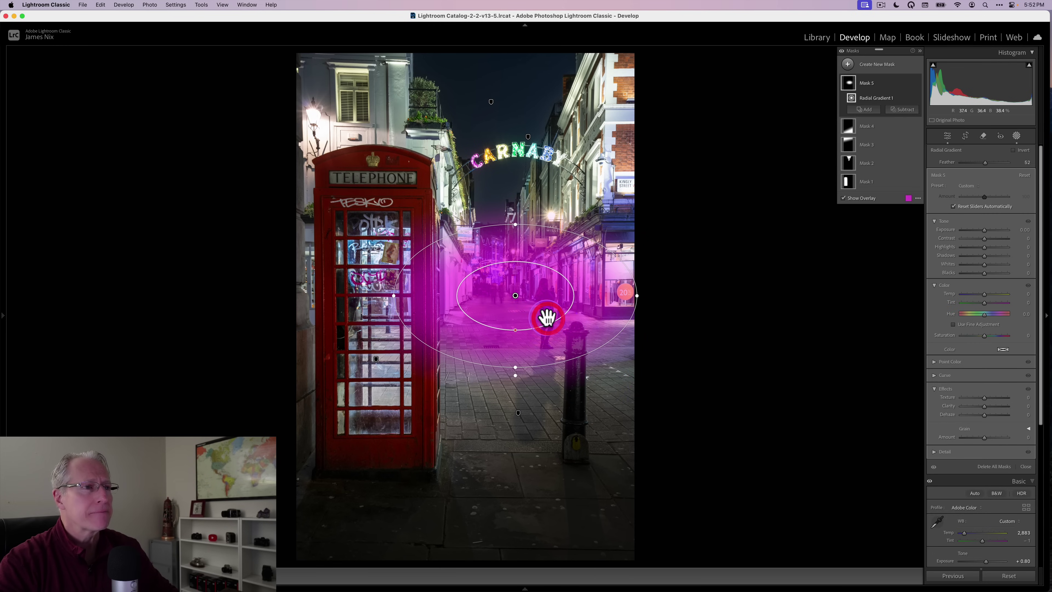
pyautogui.moveTo(587, 348); pyautogui.dragTo(591, 353)
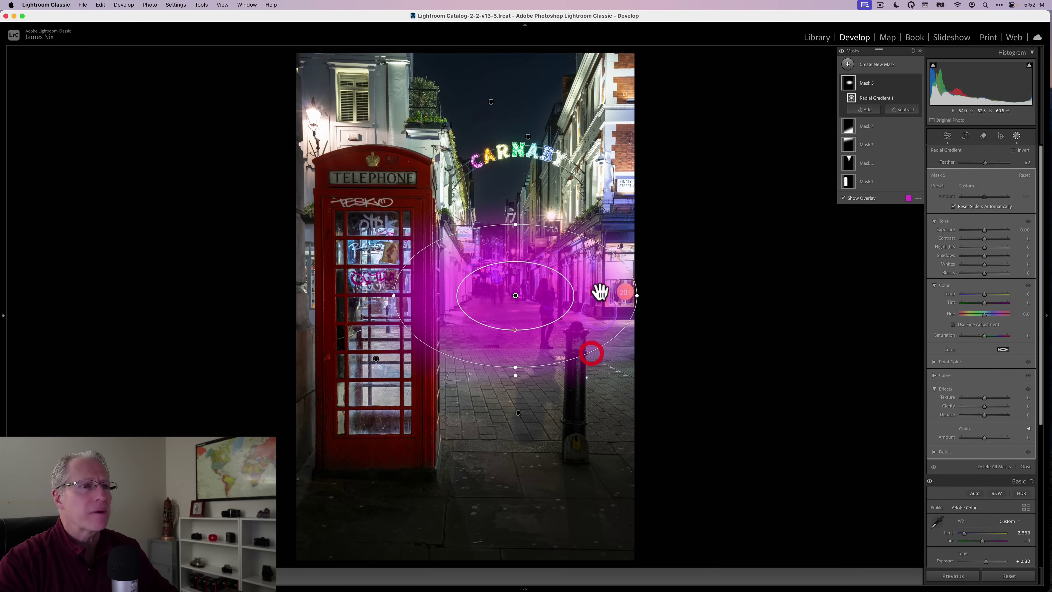
pyautogui.moveTo(391, 295); pyautogui.dragTo(357, 295)
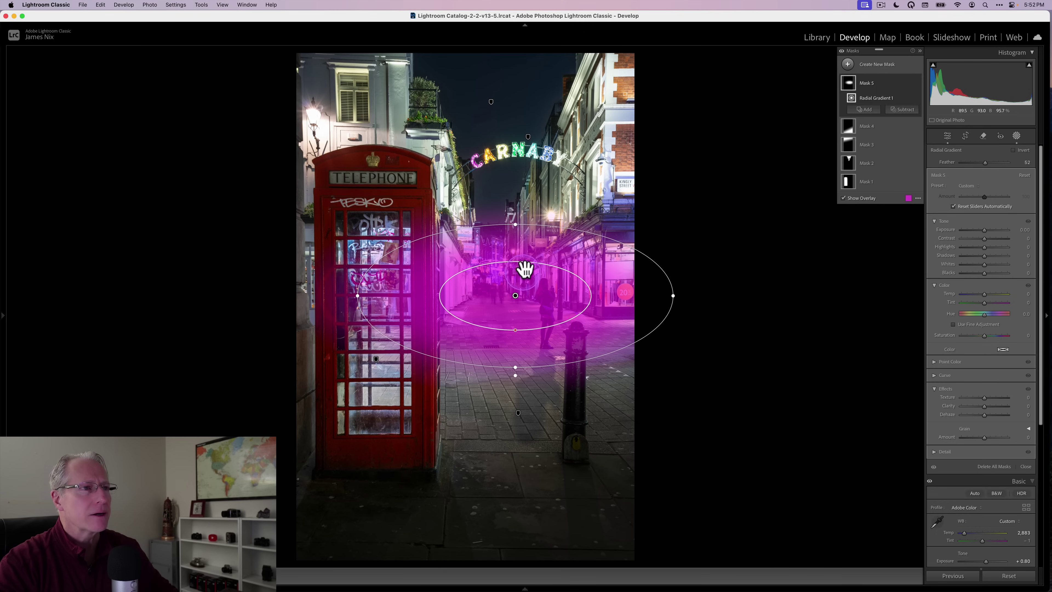
pyautogui.moveTo(515, 224); pyautogui.dragTo(515, 198)
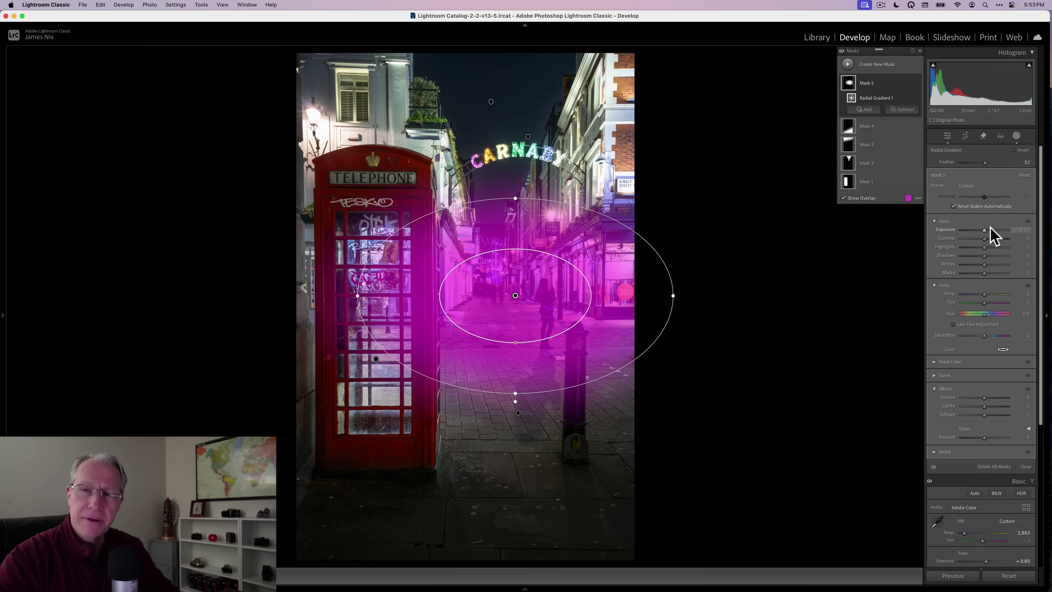
# - Set the radial mask to Exposure 0.45, Highlights -58, Temp 14, Tint 17, Clarity 73
pyautogui.moveTo(1002, 229); pyautogui.dragTo(971, 248)
pyautogui.click(985, 247)
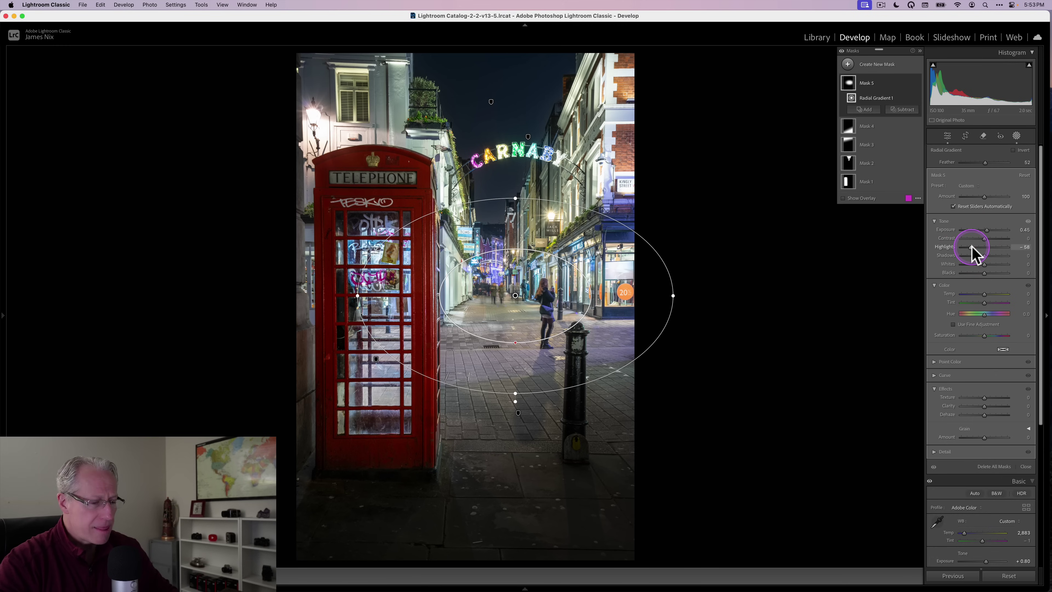
pyautogui.click(975, 259)
pyautogui.moveTo(984, 294); pyautogui.dragTo(988, 305)
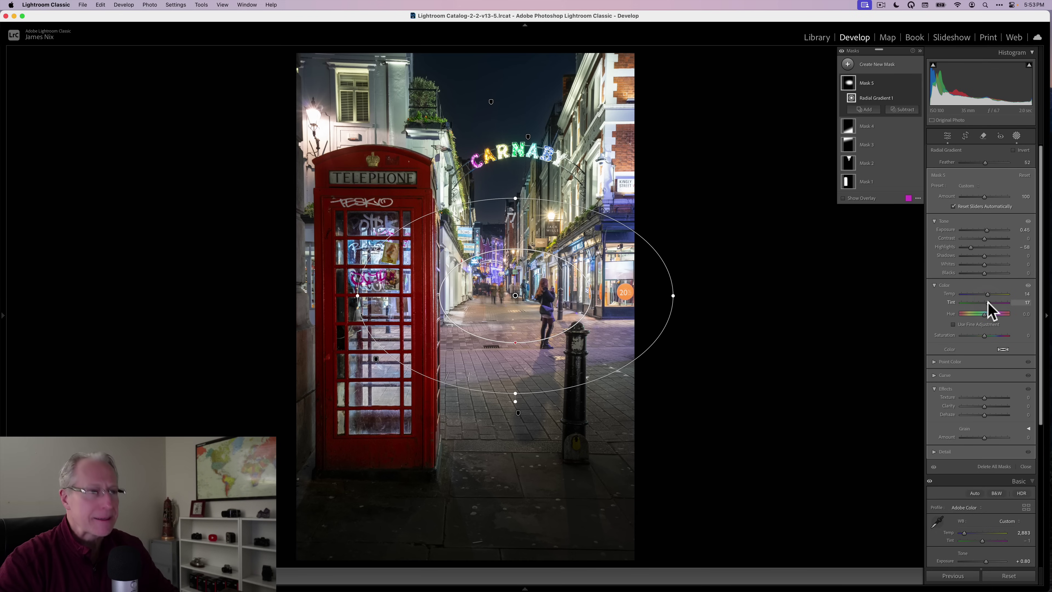
pyautogui.moveTo(985, 405); pyautogui.dragTo(1000, 406)
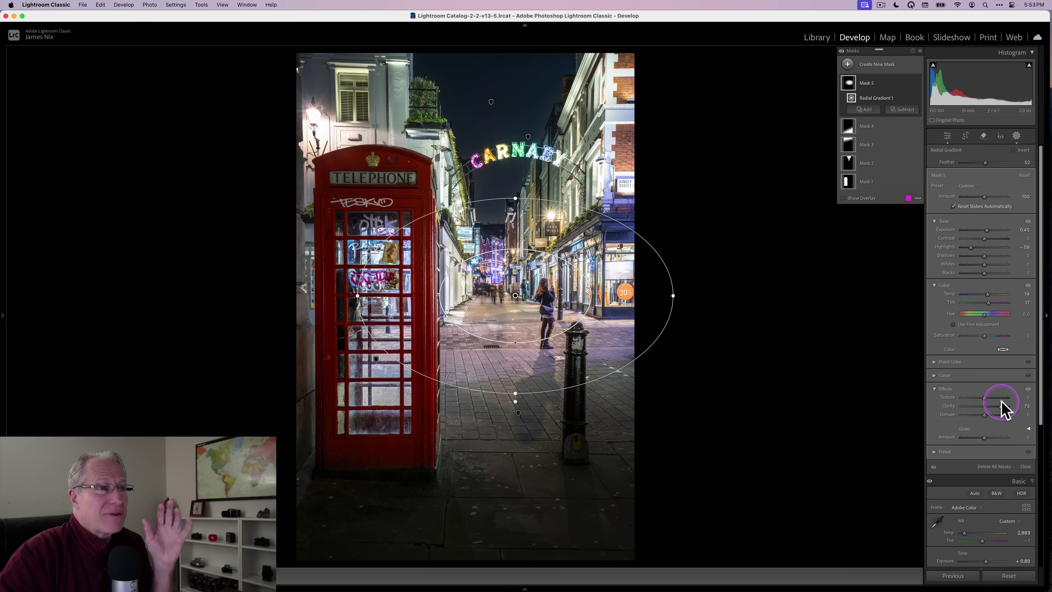
pyautogui.click(885, 156)
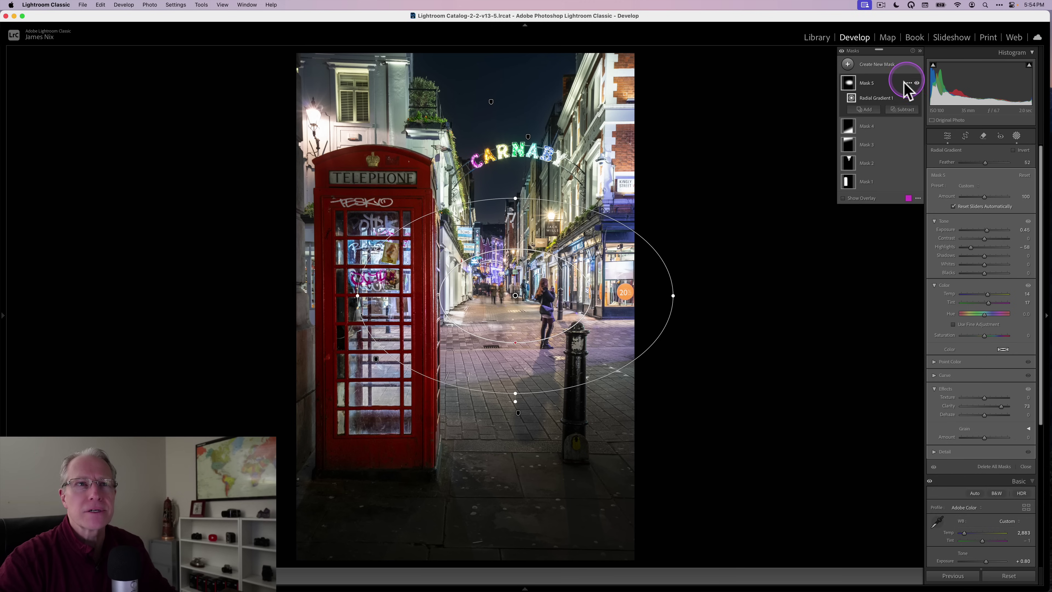
# - Toggle the radial mask's effect and outline on and off to compare
pyautogui.click(917, 83)
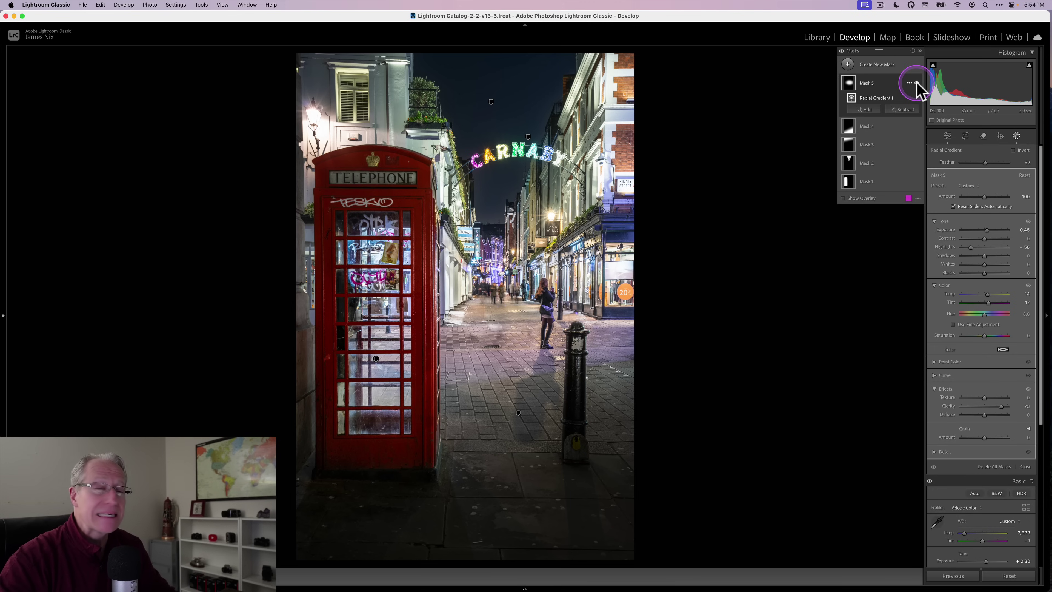
pyautogui.click(917, 83)
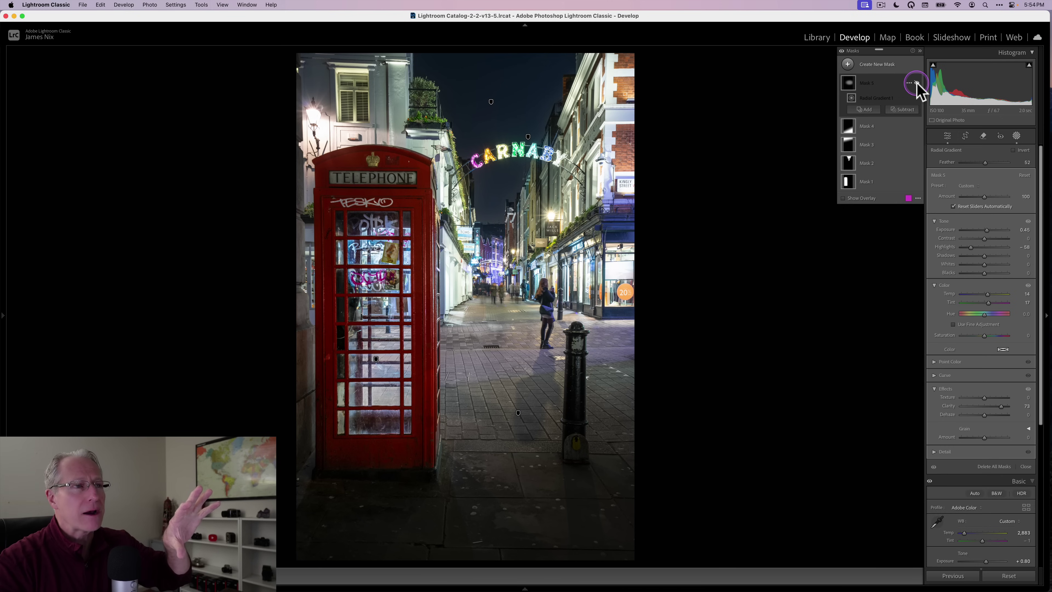
pyautogui.click(916, 82)
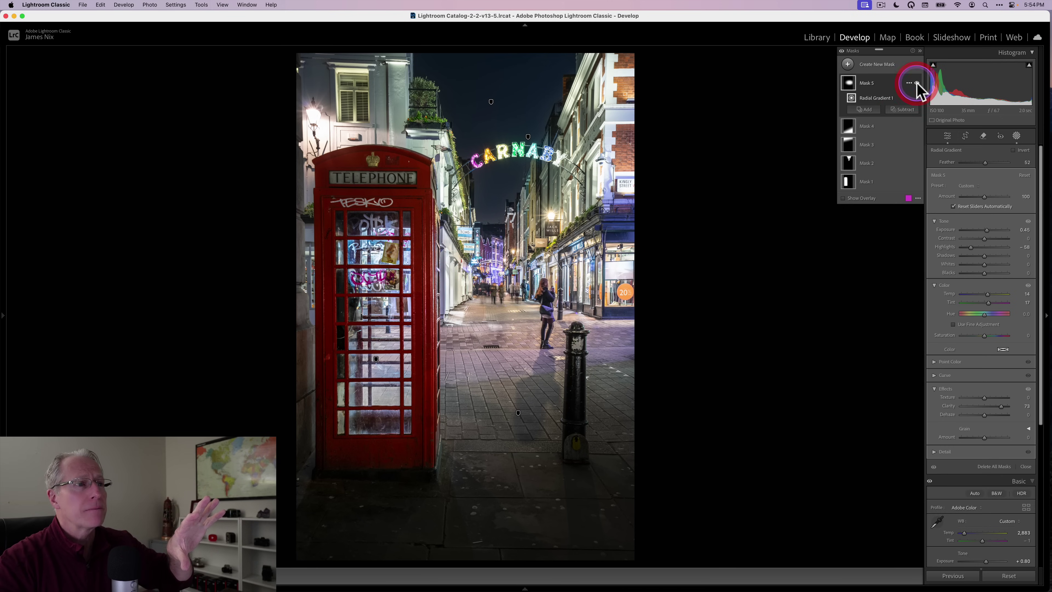
pyautogui.click(916, 82)
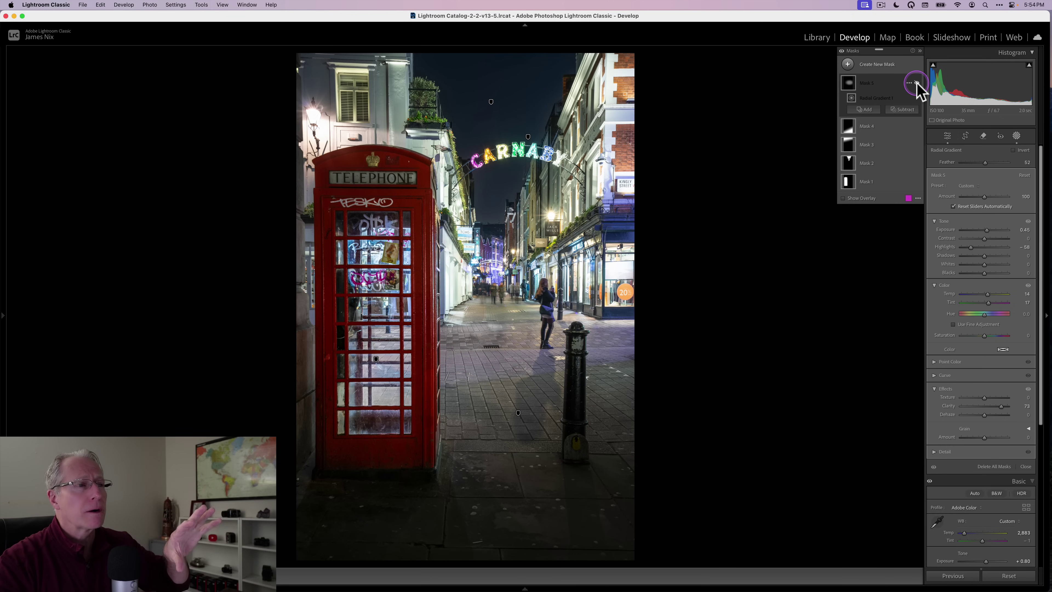
pyautogui.click(916, 81)
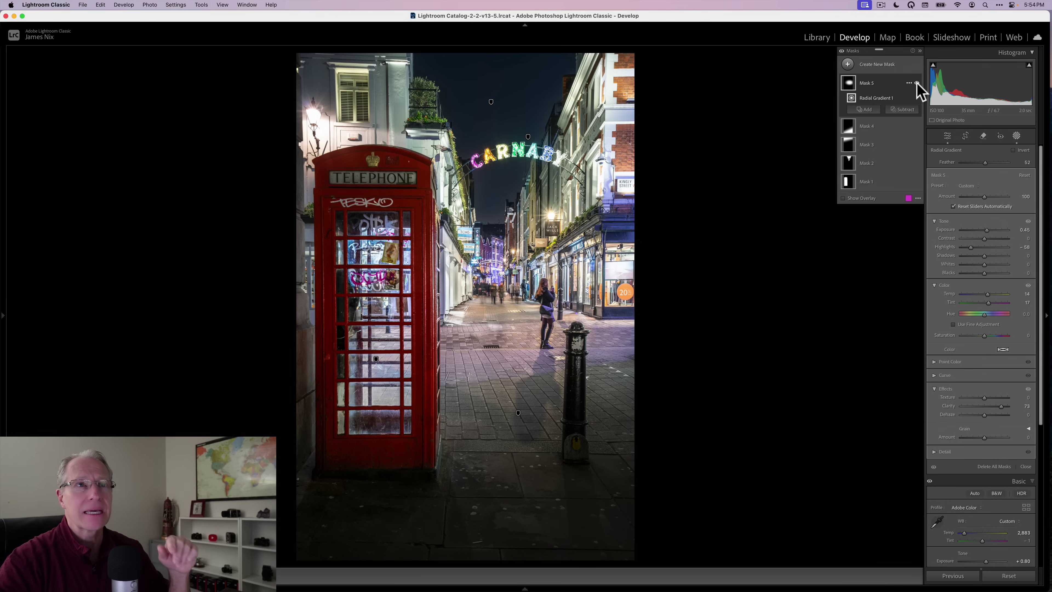
pyautogui.click(842, 51)
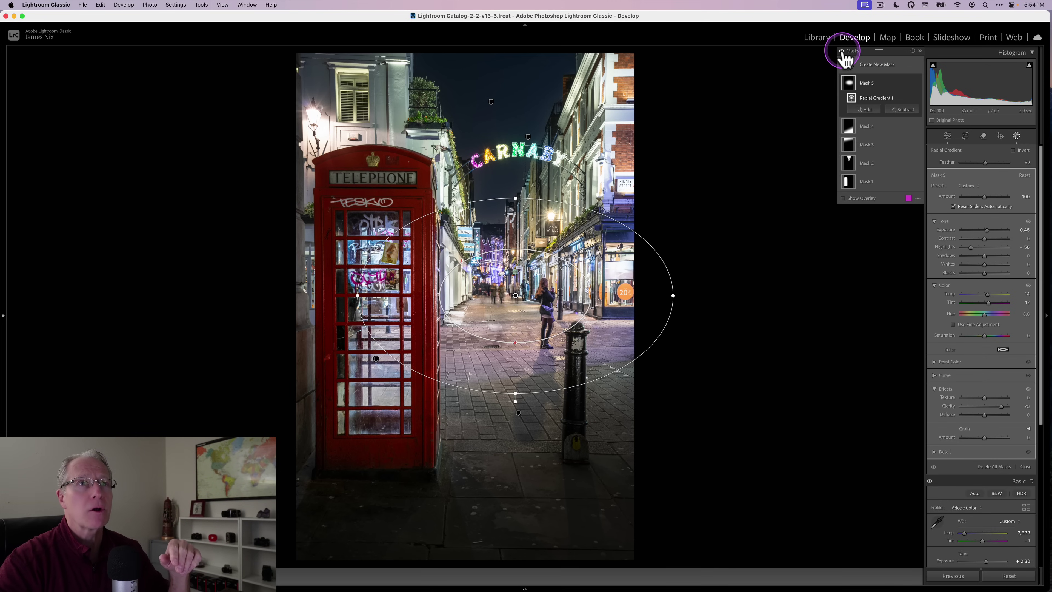
# - Turn all masks off and on to judge their combined effect
pyautogui.click(842, 51)
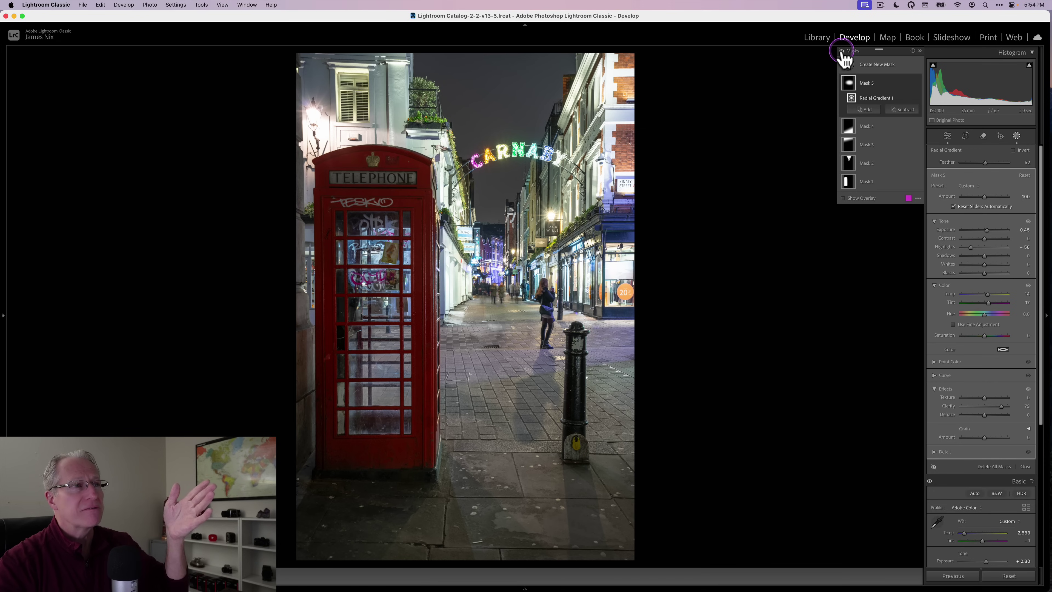
pyautogui.click(842, 51)
pyautogui.click(842, 51)
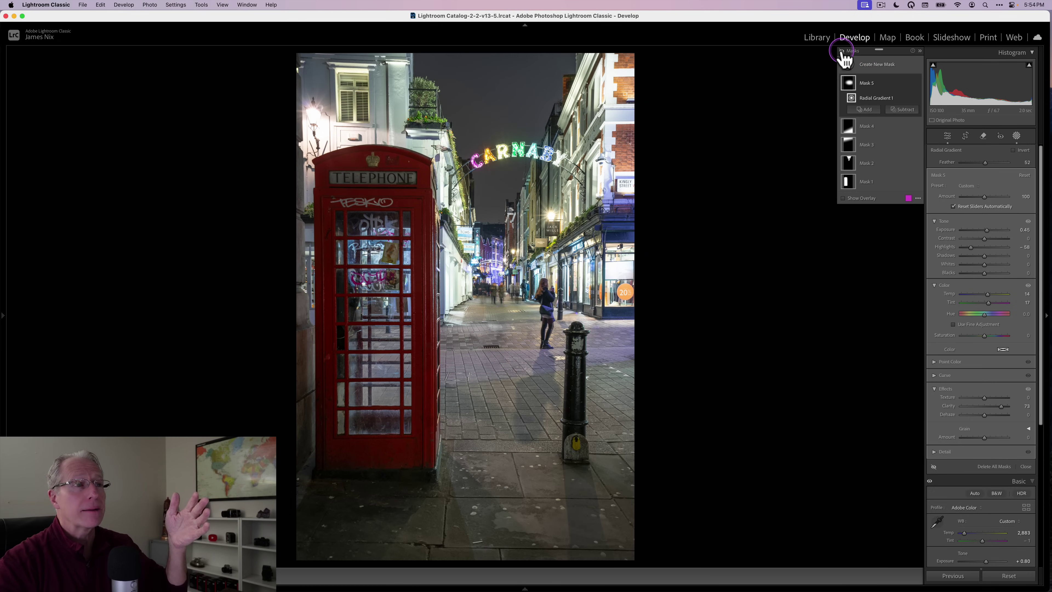
pyautogui.click(842, 51)
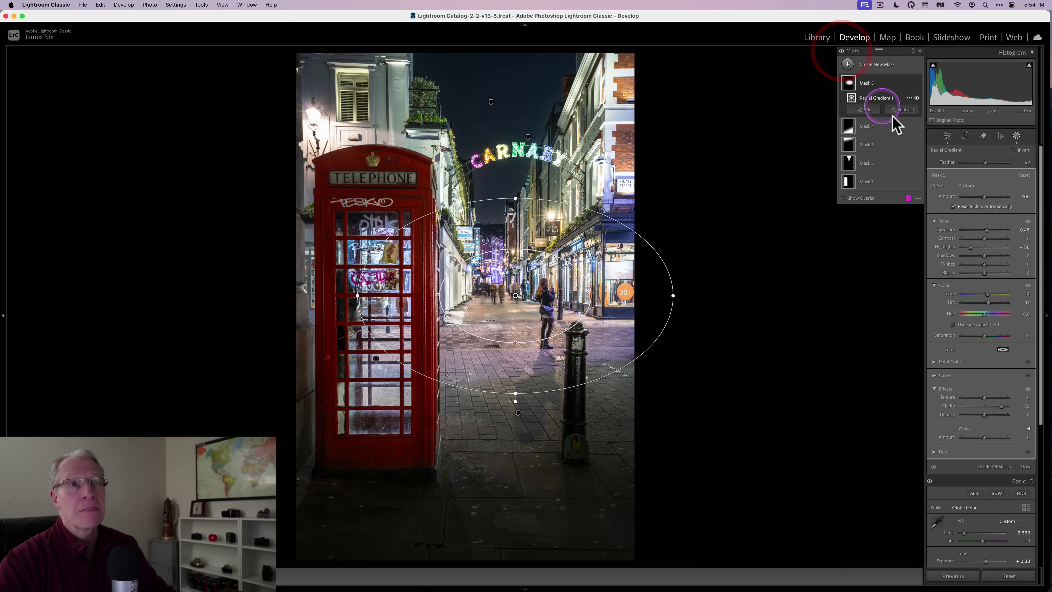
# - Close masking, return to the Basic panel, and compare the edit with the unedited original
pyautogui.click(1016, 136)
pyautogui.click(886, 255)
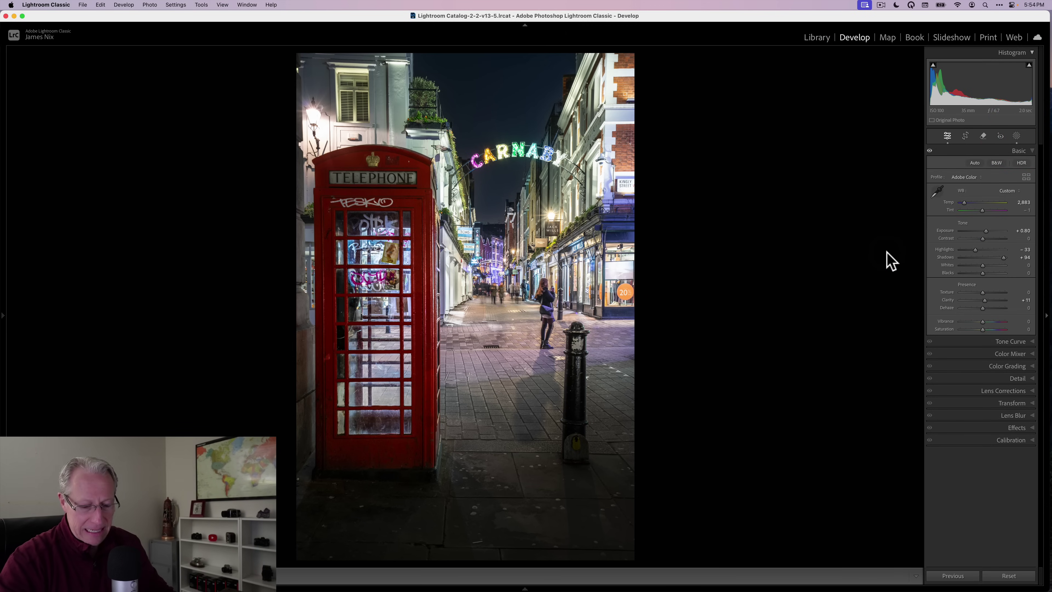
pyautogui.press('\\')
pyautogui.press('\\')
pyautogui.press('\\')
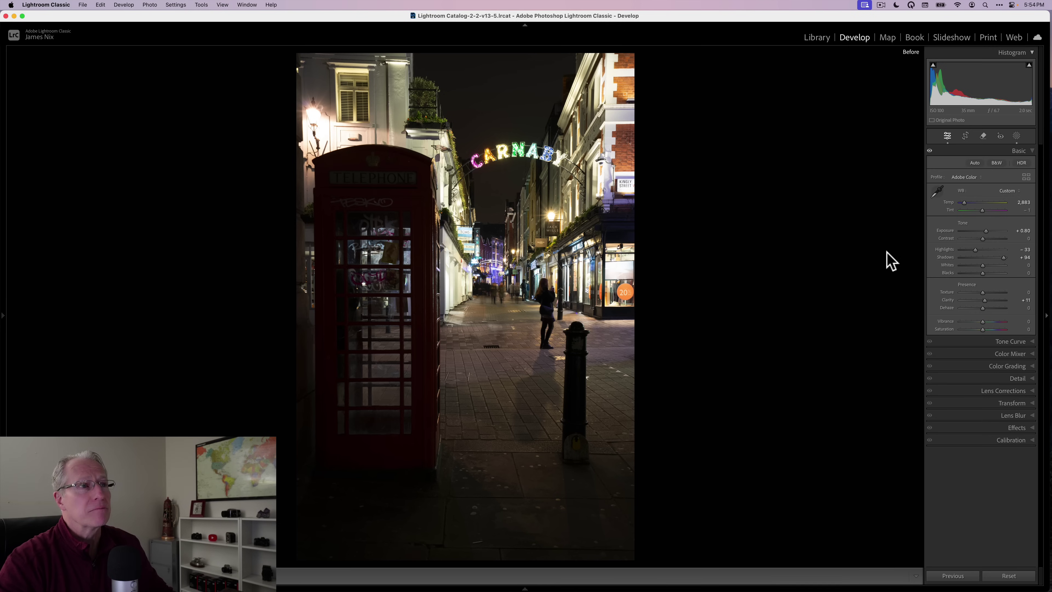
pyautogui.press('\\')
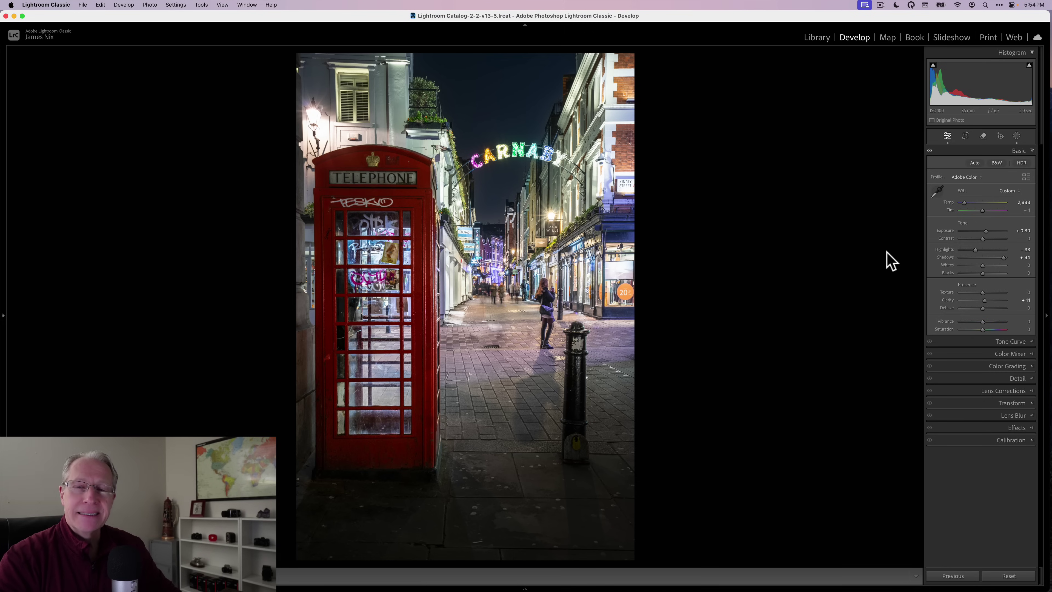
# - Collapse Basic, expand Calibration, and raise Blue Primary Saturation to +100
pyautogui.click(981, 153)
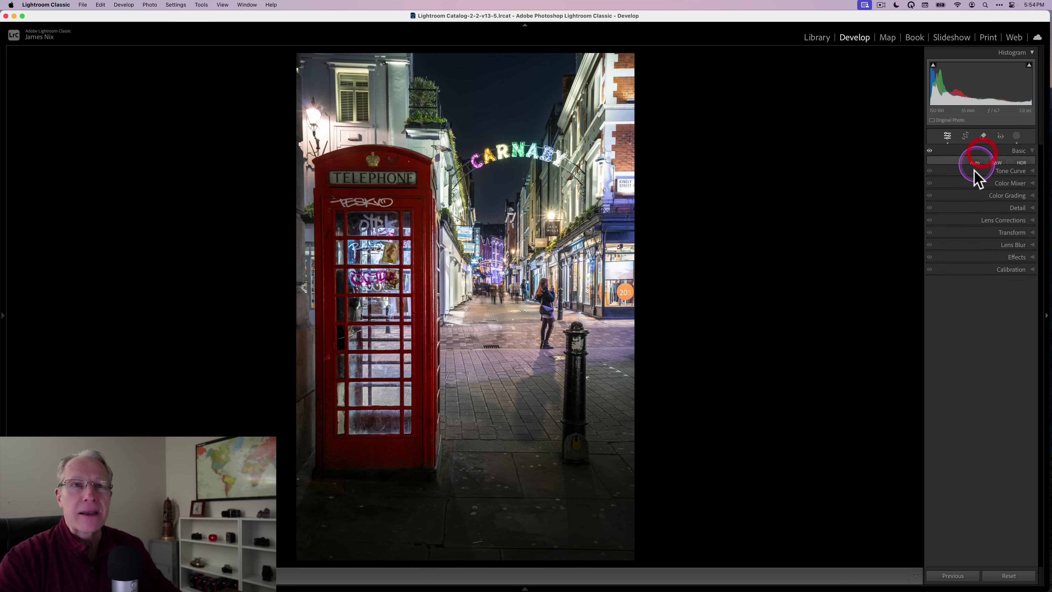
pyautogui.click(969, 261)
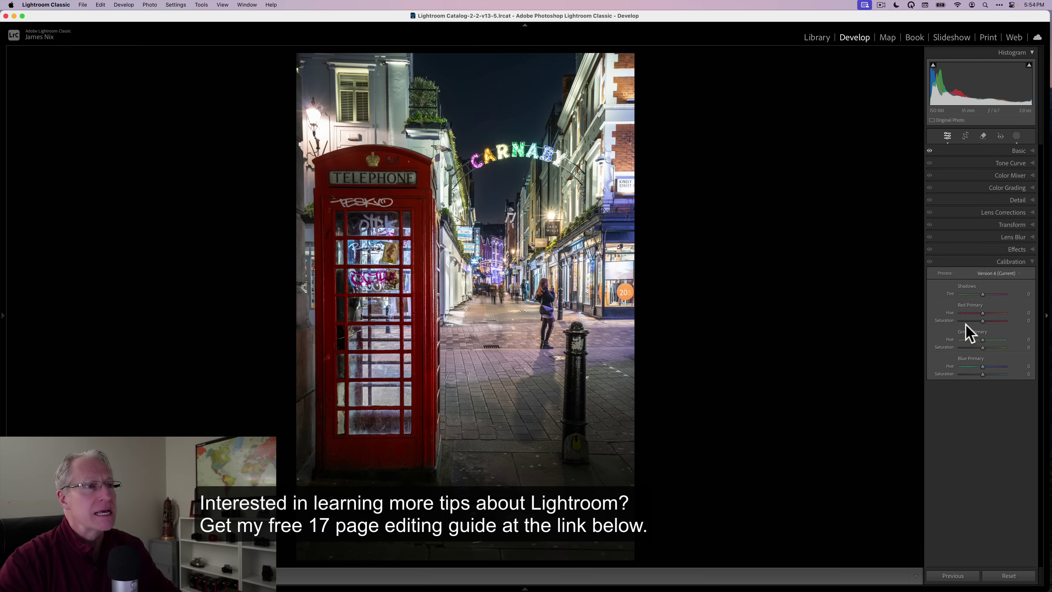
pyautogui.click(970, 381)
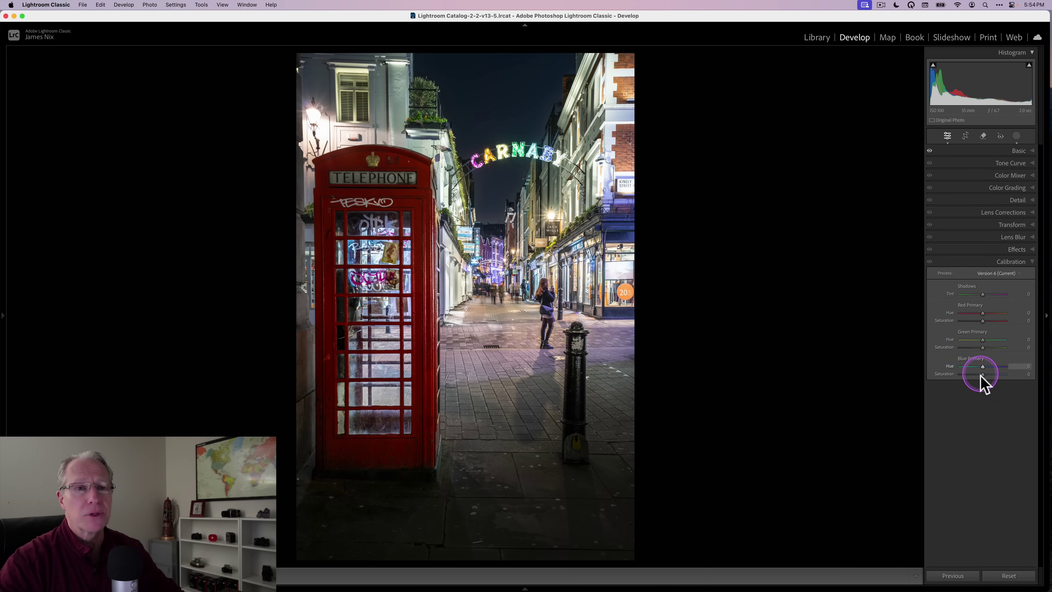
pyautogui.moveTo(983, 375); pyautogui.dragTo(1020, 366)
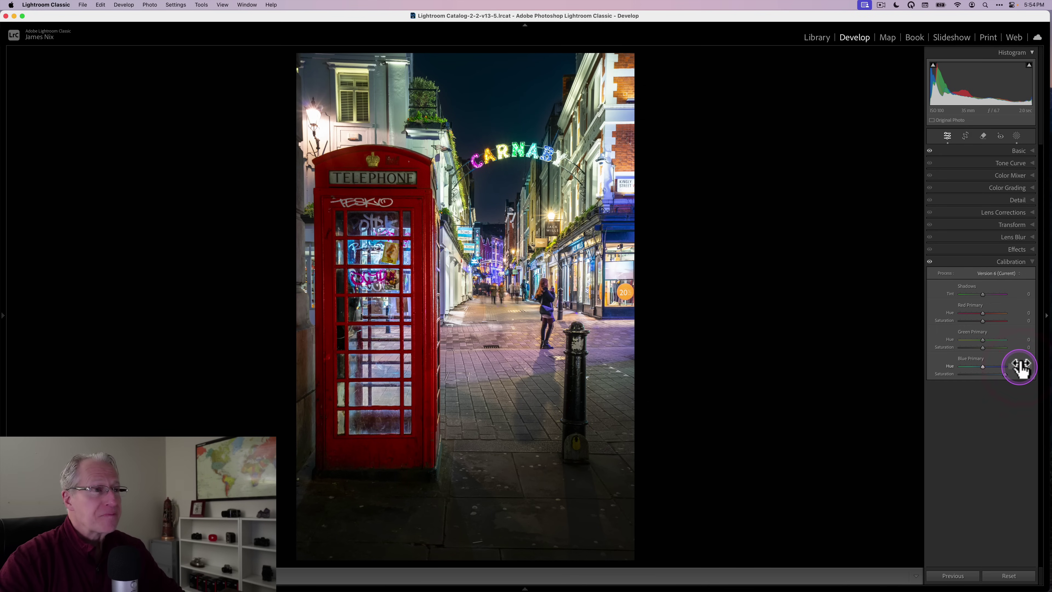
# - Shift the Blue Primary Hue to -45 so the street's blues turn teal
pyautogui.click(982, 366)
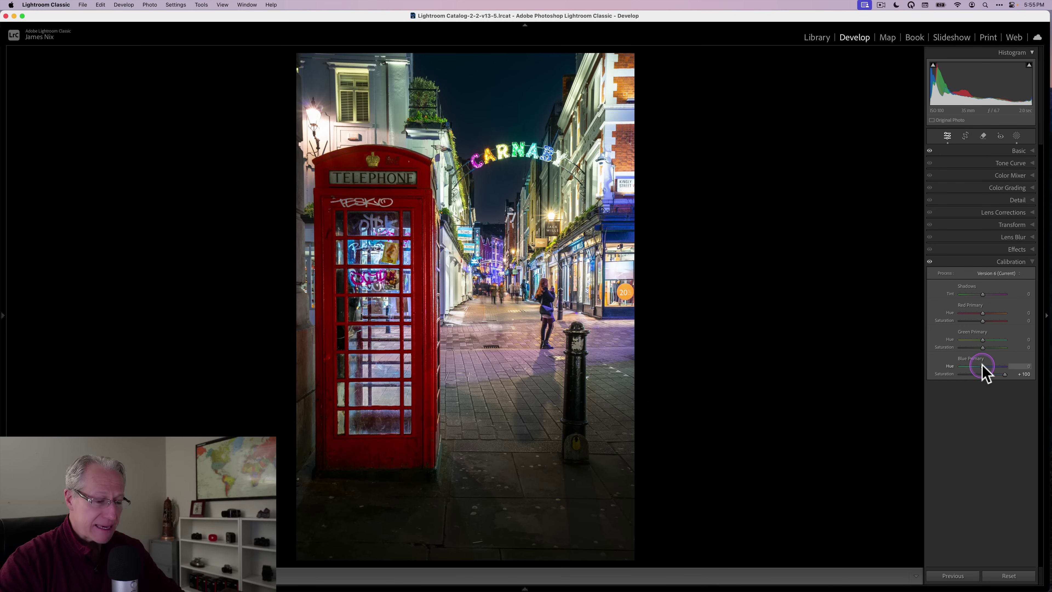
pyautogui.moveTo(982, 366); pyautogui.dragTo(972, 365)
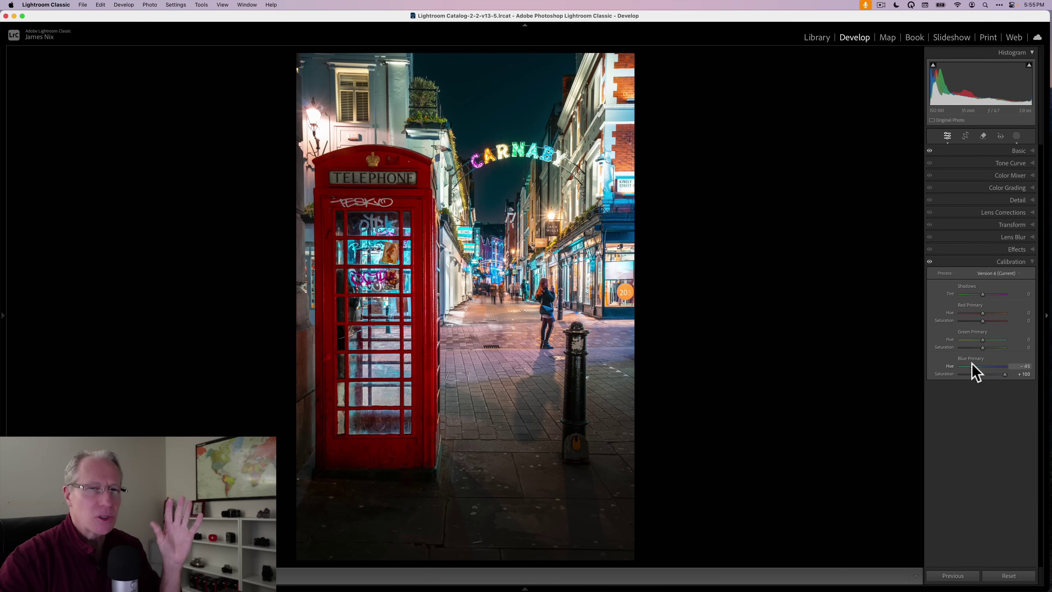
pyautogui.click(989, 349)
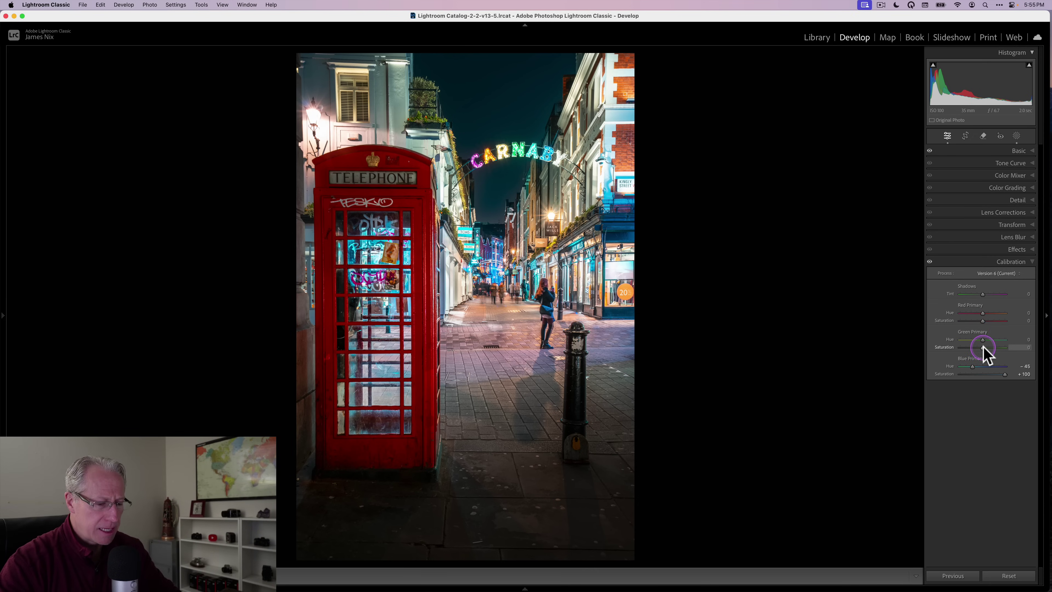
# - Set Green Primary Saturation to +20 and Green Primary Hue to -66
pyautogui.moveTo(983, 348); pyautogui.dragTo(988, 349)
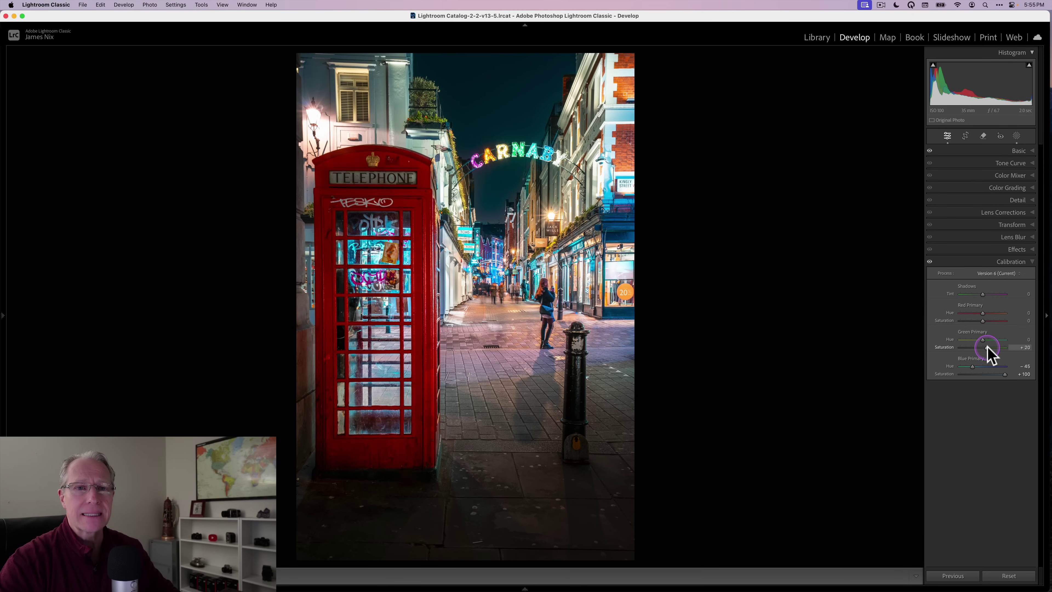
pyautogui.click(982, 338)
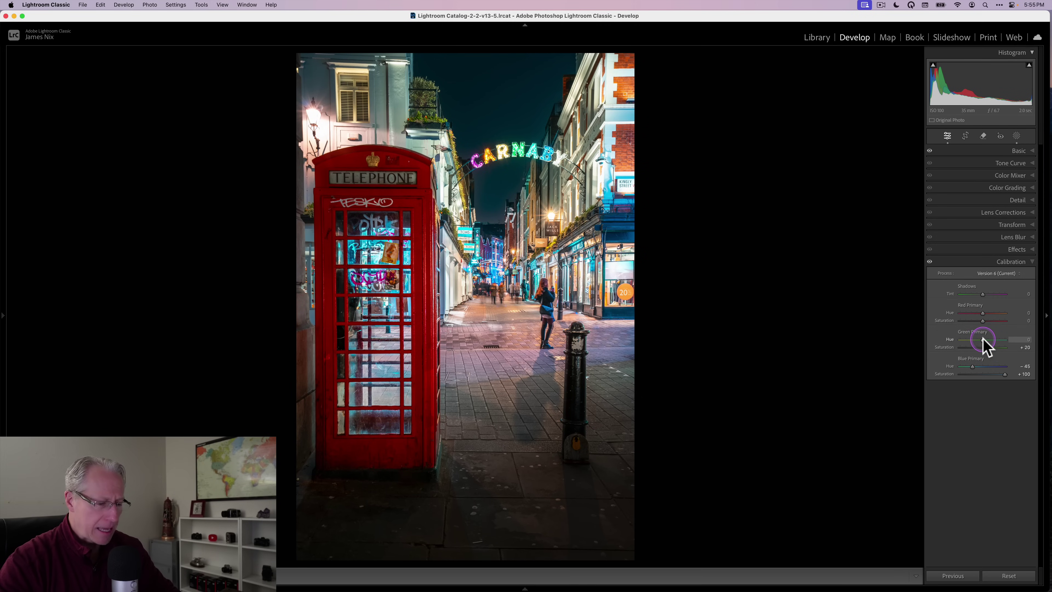
pyautogui.moveTo(983, 339); pyautogui.dragTo(967, 341)
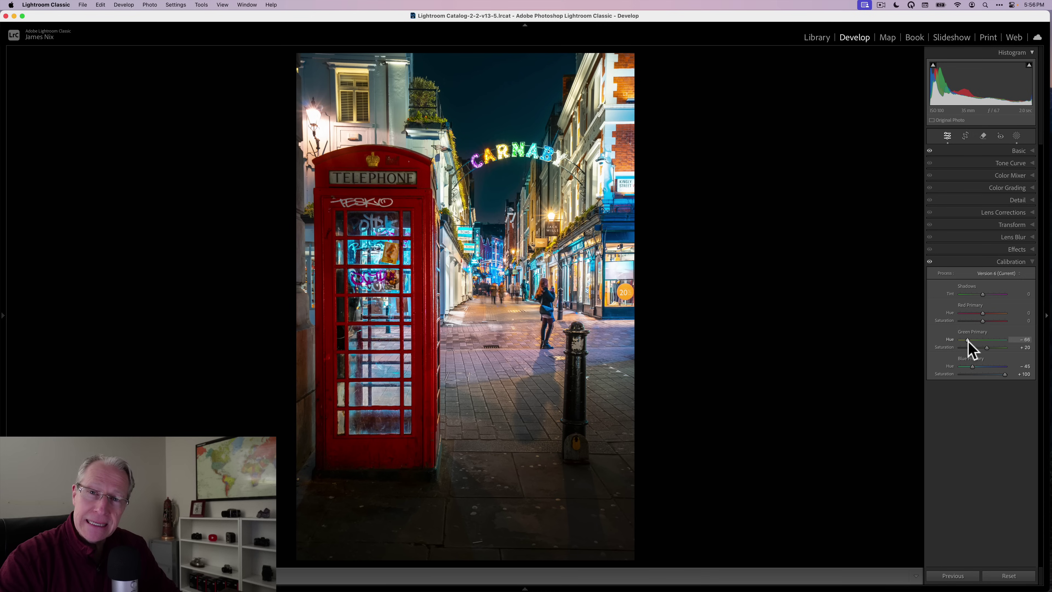
# - Raise Red Primary Saturation to +32
pyautogui.click(983, 321)
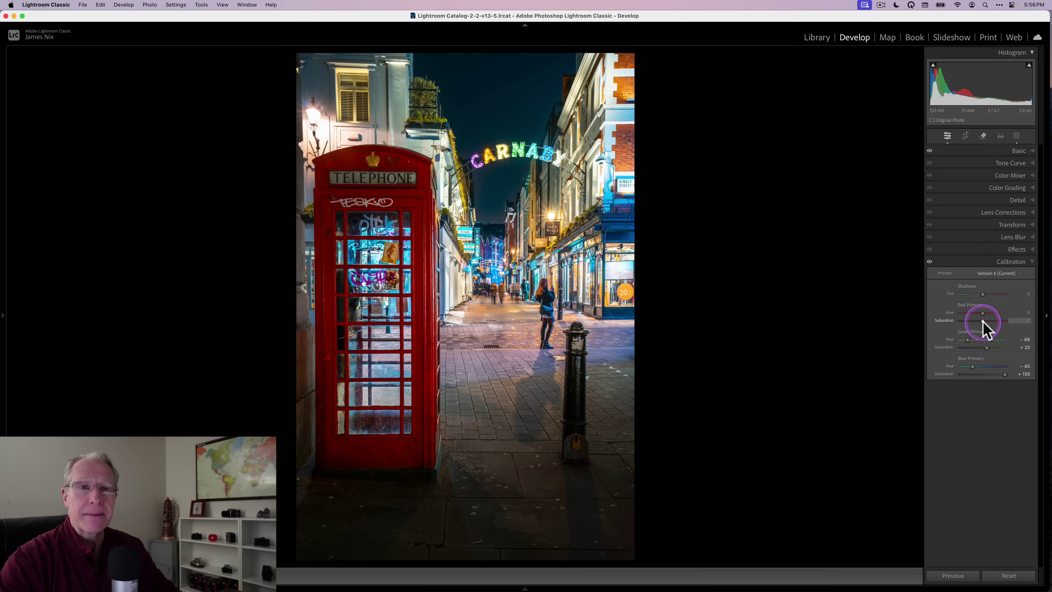
pyautogui.moveTo(984, 322); pyautogui.dragTo(988, 321)
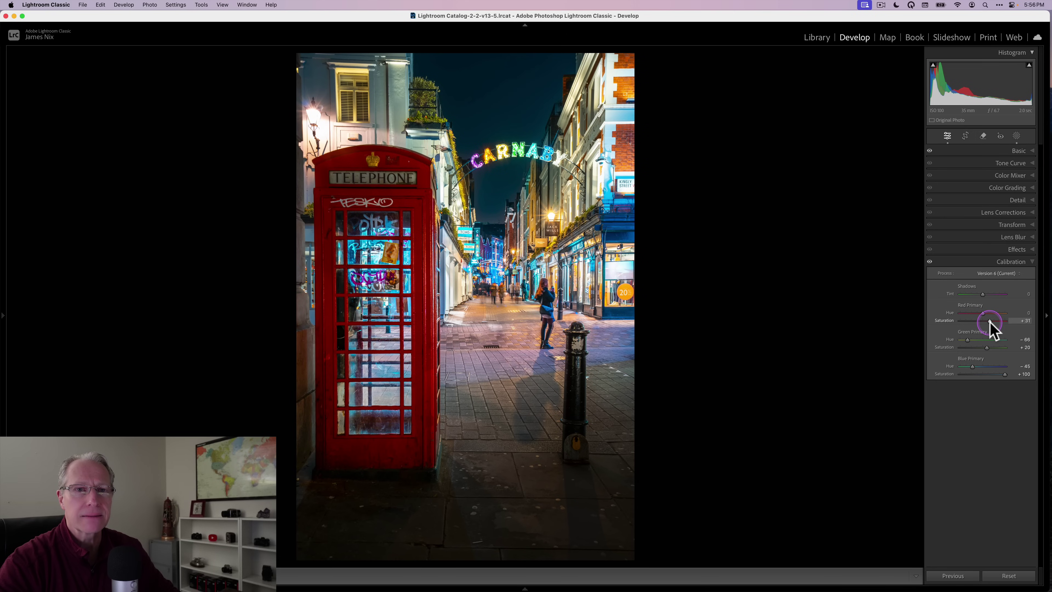
pyautogui.moveTo(989, 321); pyautogui.dragTo(981, 314)
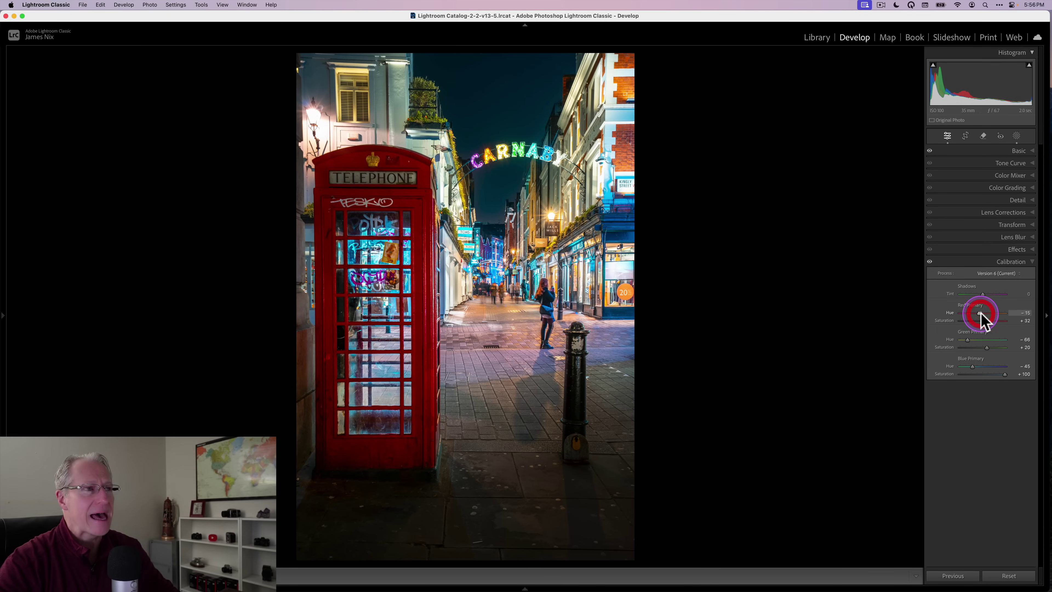
# - Drag the Calibration Shadows Tint to +28 for magenta shadows
pyautogui.click(983, 294)
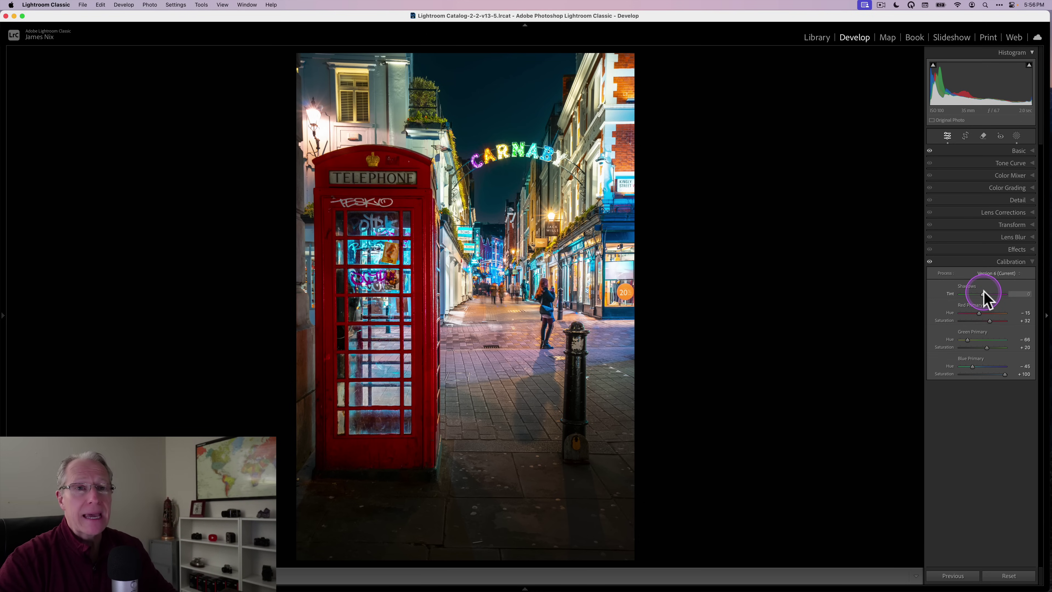
pyautogui.moveTo(984, 294); pyautogui.dragTo(989, 294)
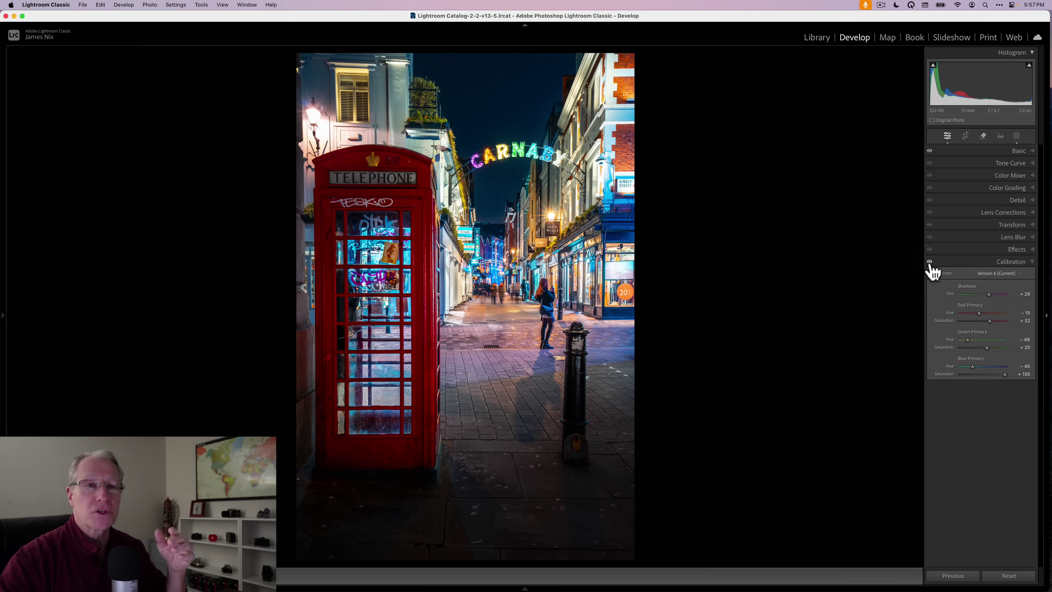
# - Toggle the Calibration shift off and on twice, collapse Calibration, and show the Before view
pyautogui.click(656, 168)
pyautogui.click(589, 157)
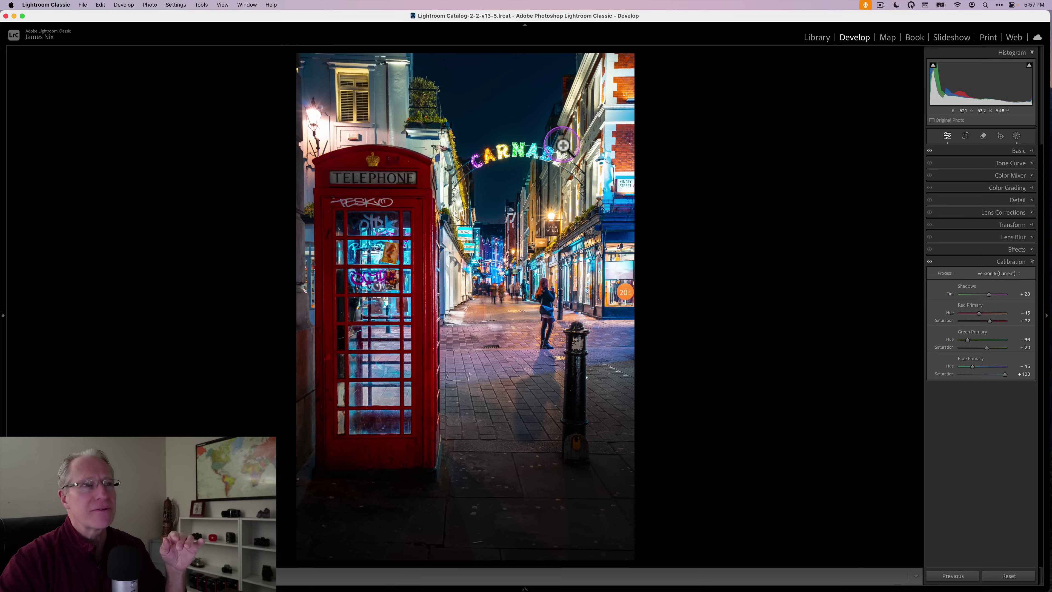
pyautogui.click(929, 262)
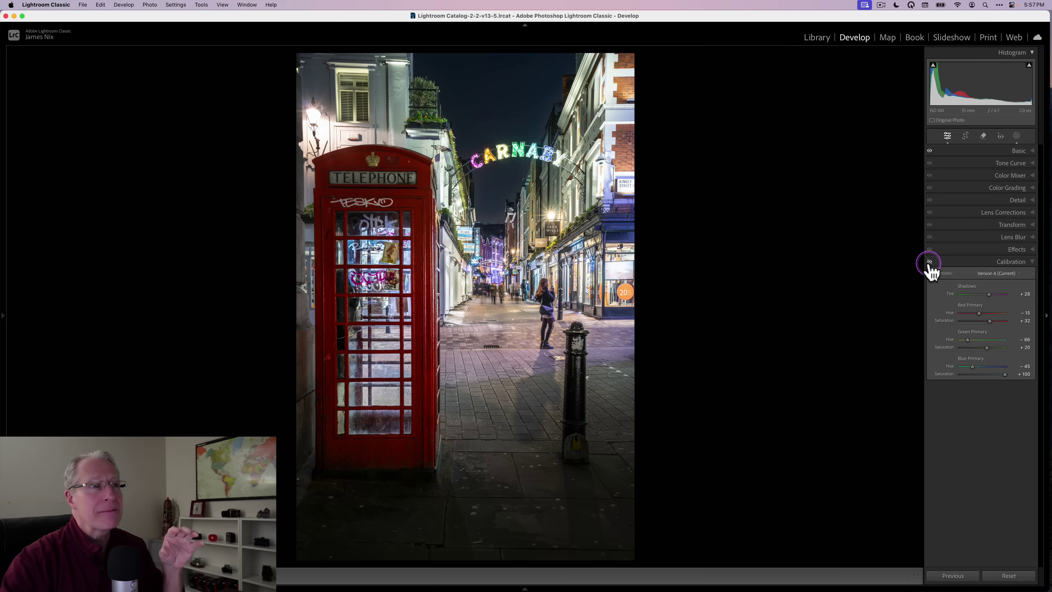
pyautogui.click(930, 261)
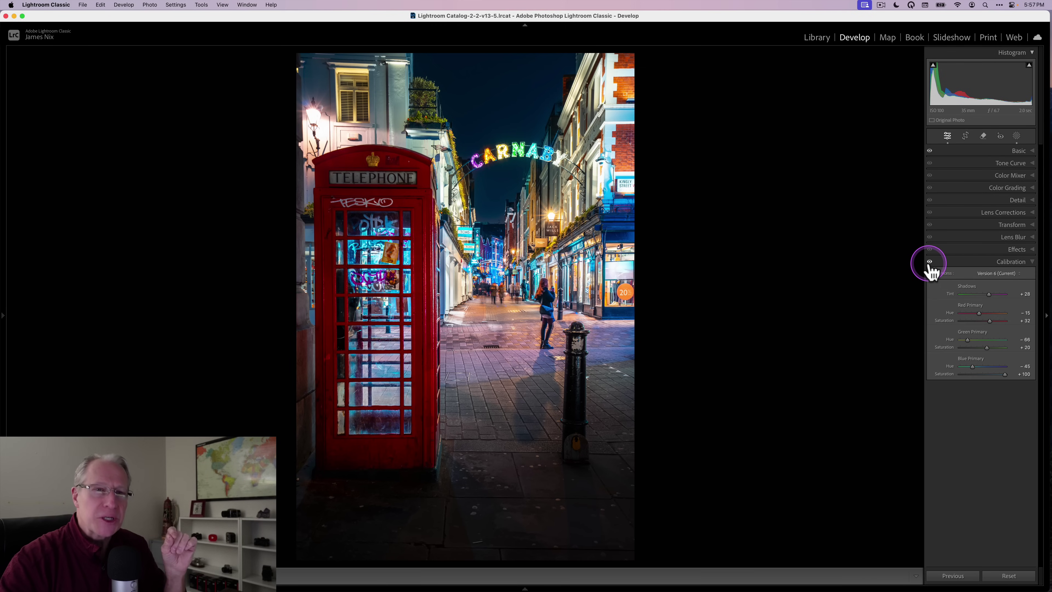
pyautogui.click(929, 261)
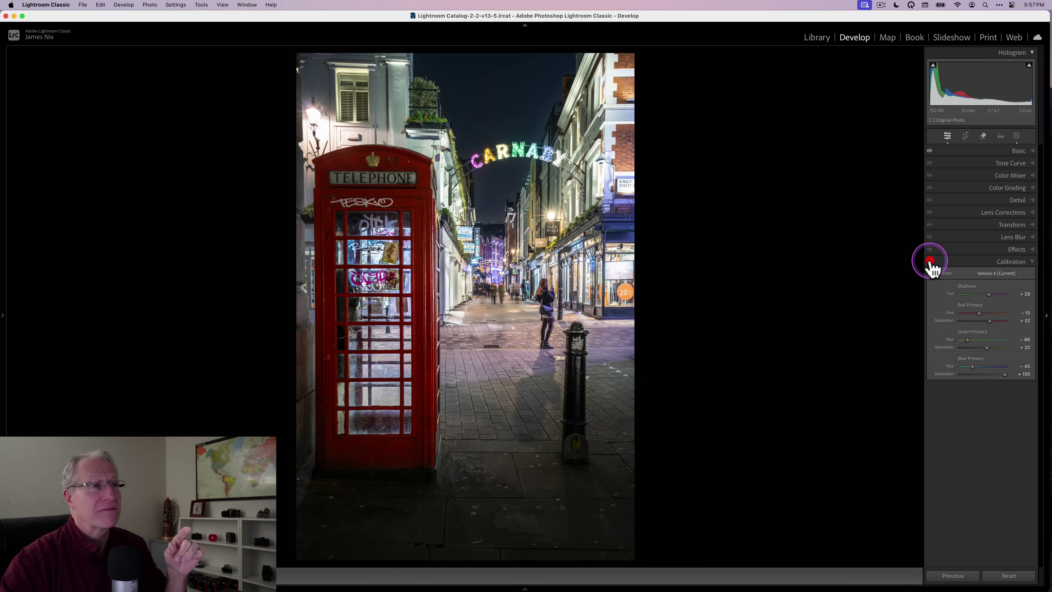
pyautogui.click(929, 261)
pyautogui.click(963, 266)
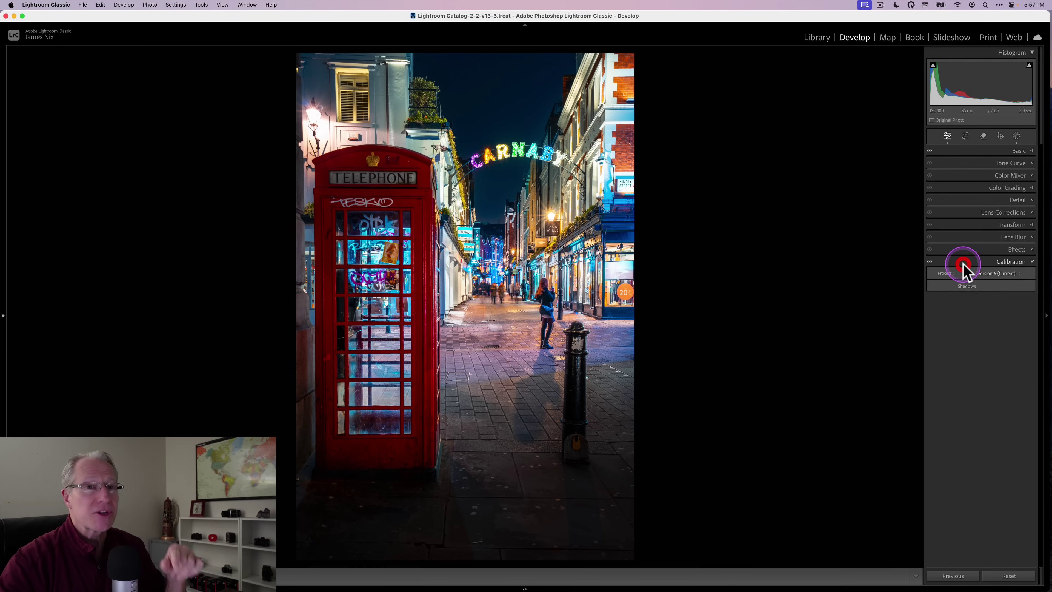
pyautogui.press('\\')
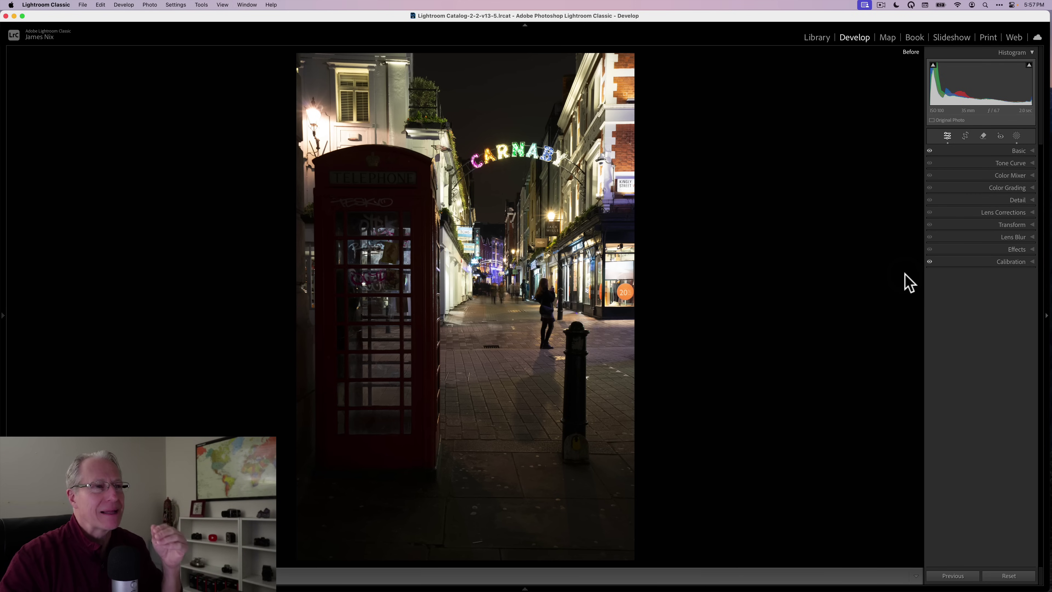
# - Flip between Before and After, then toggle the Calibration shift off and back on
pyautogui.press('\\')
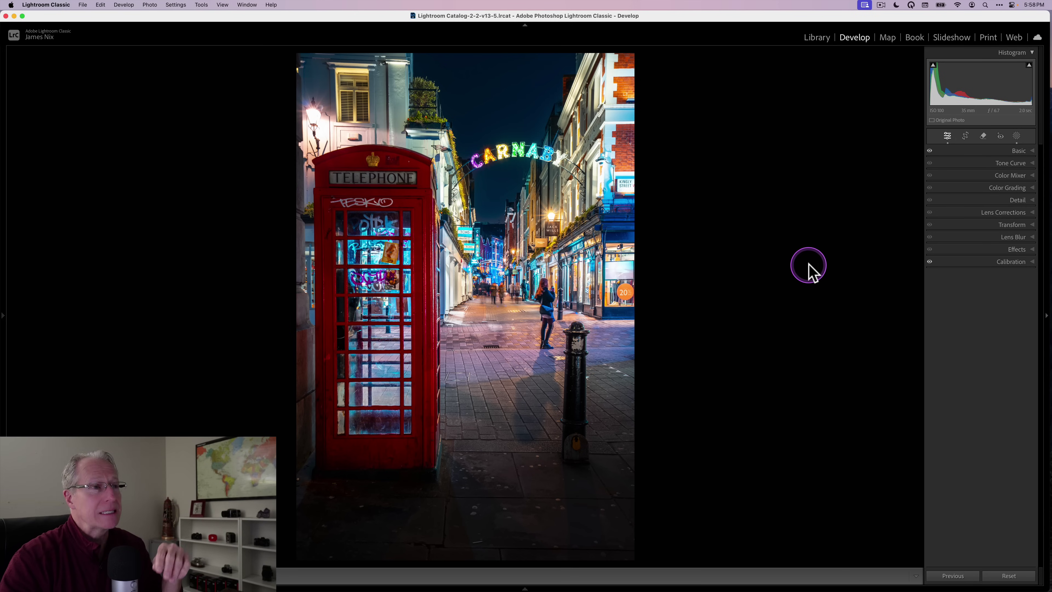
pyautogui.press('\\')
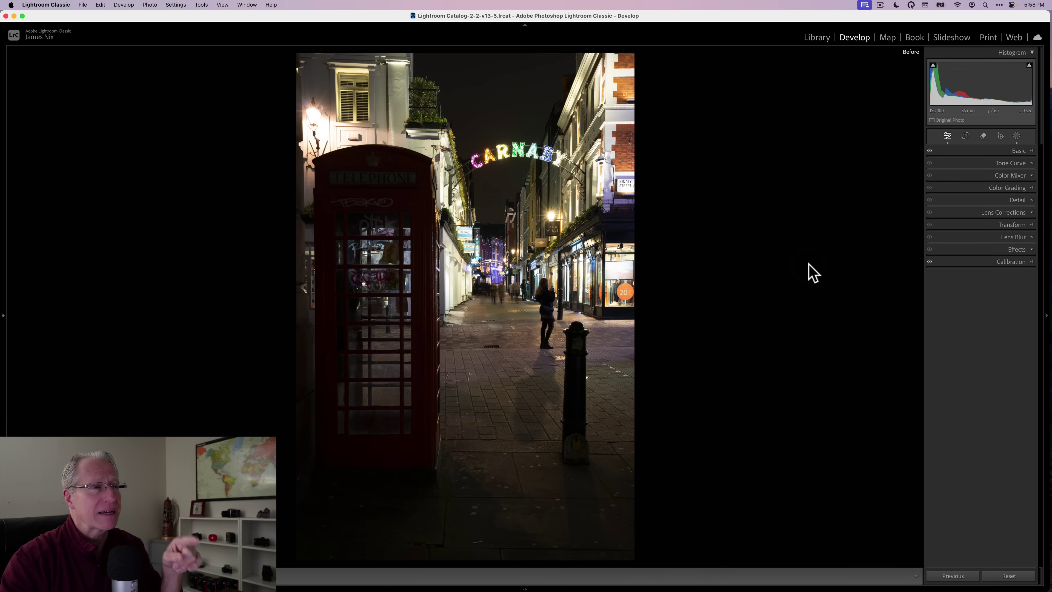
pyautogui.press('\\')
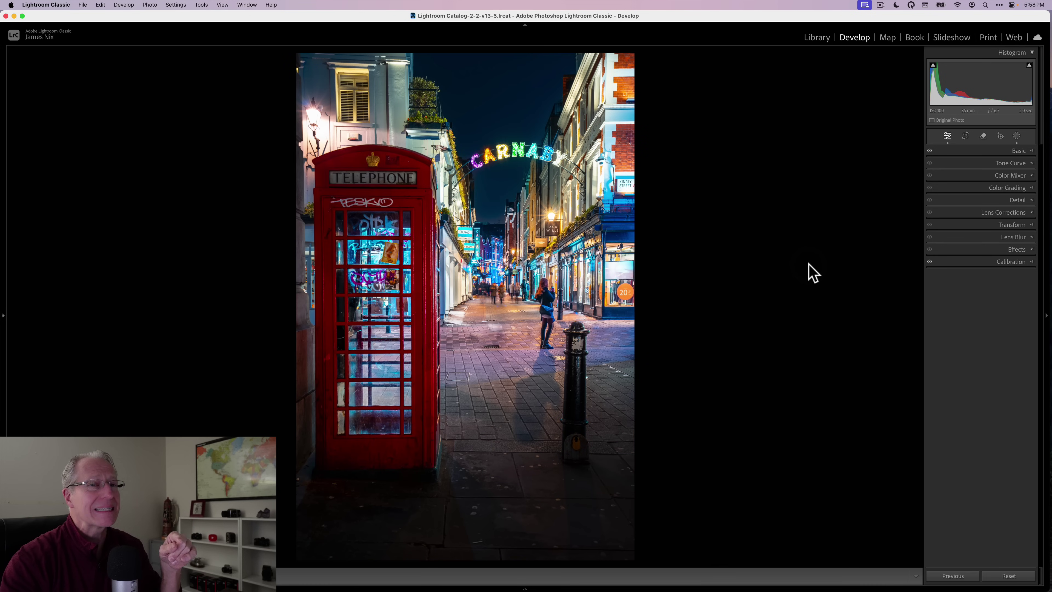
pyautogui.click(929, 261)
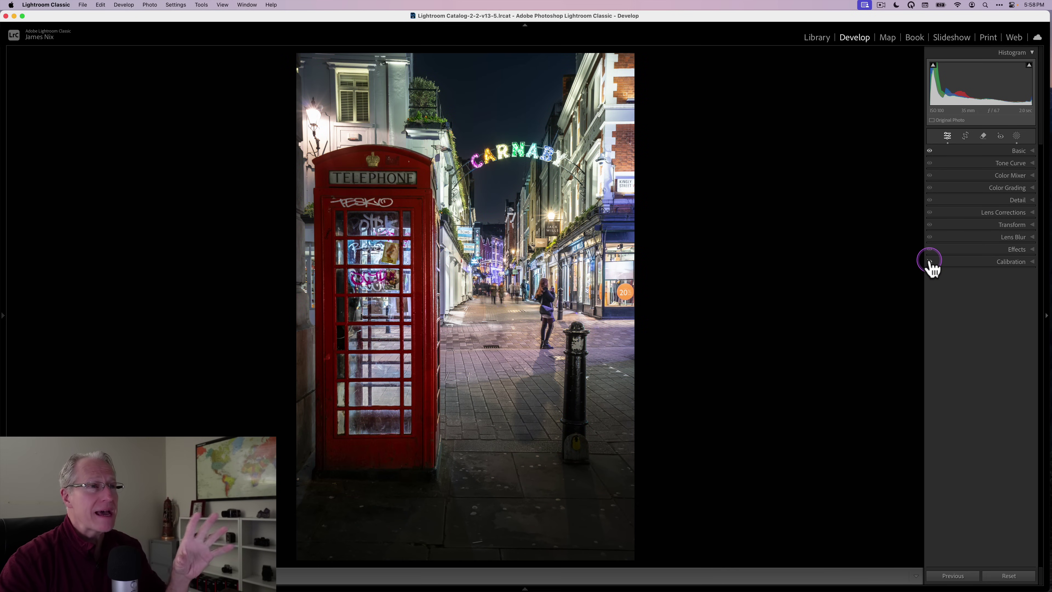
pyautogui.click(929, 261)
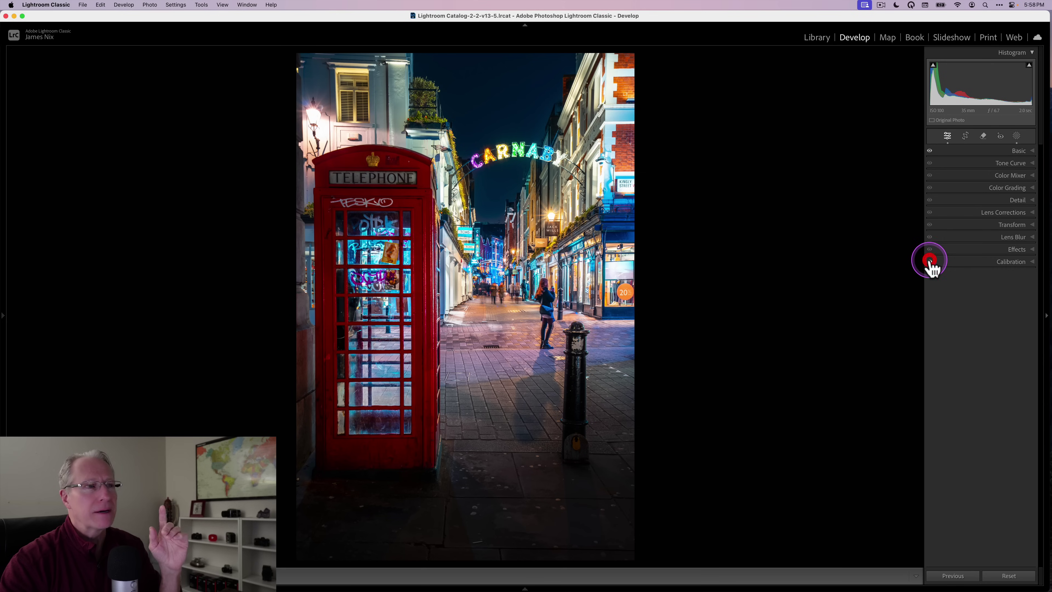